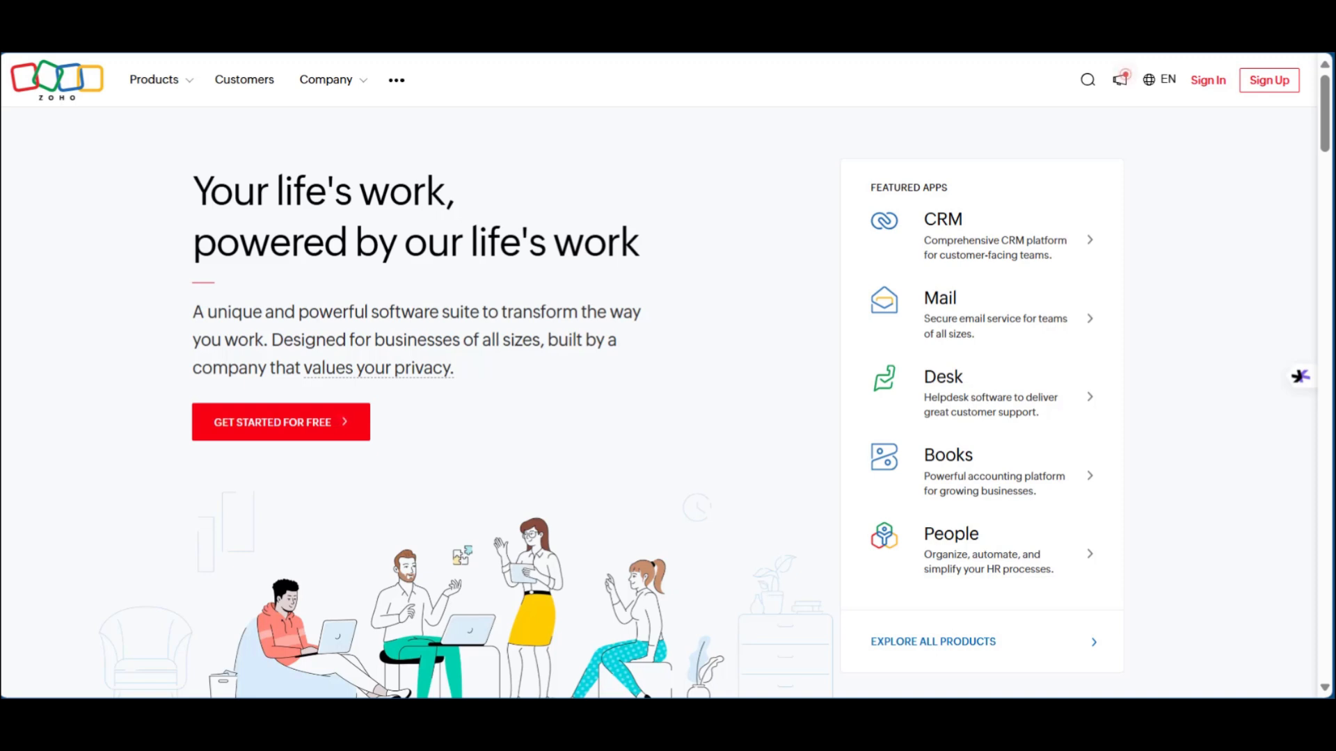
Step: Open the Zoho CRM product page from the Featured Apps section
{"action": "scroll", "coordinate": [431, 295], "scroll_direction": "down", "scroll_amount": 20}
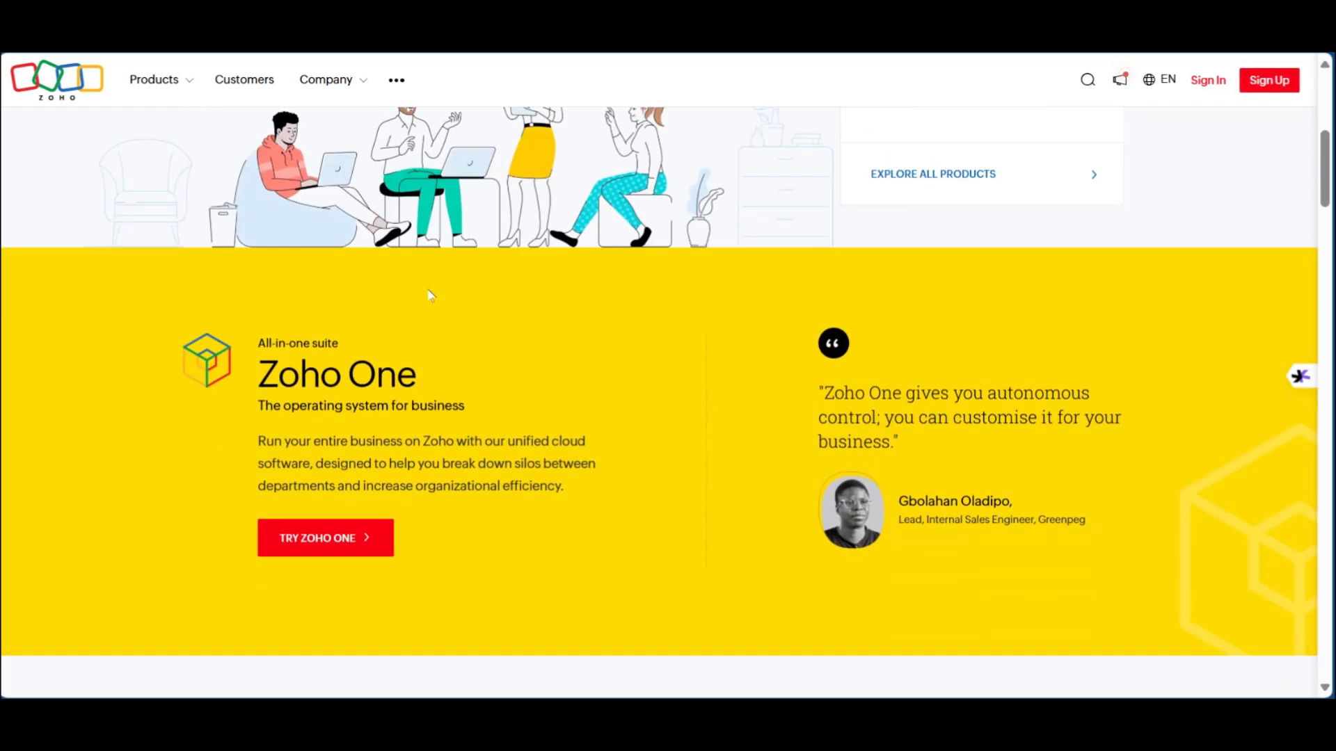
{"action": "scroll", "coordinate": [430, 295], "scroll_direction": "up", "scroll_amount": 20}
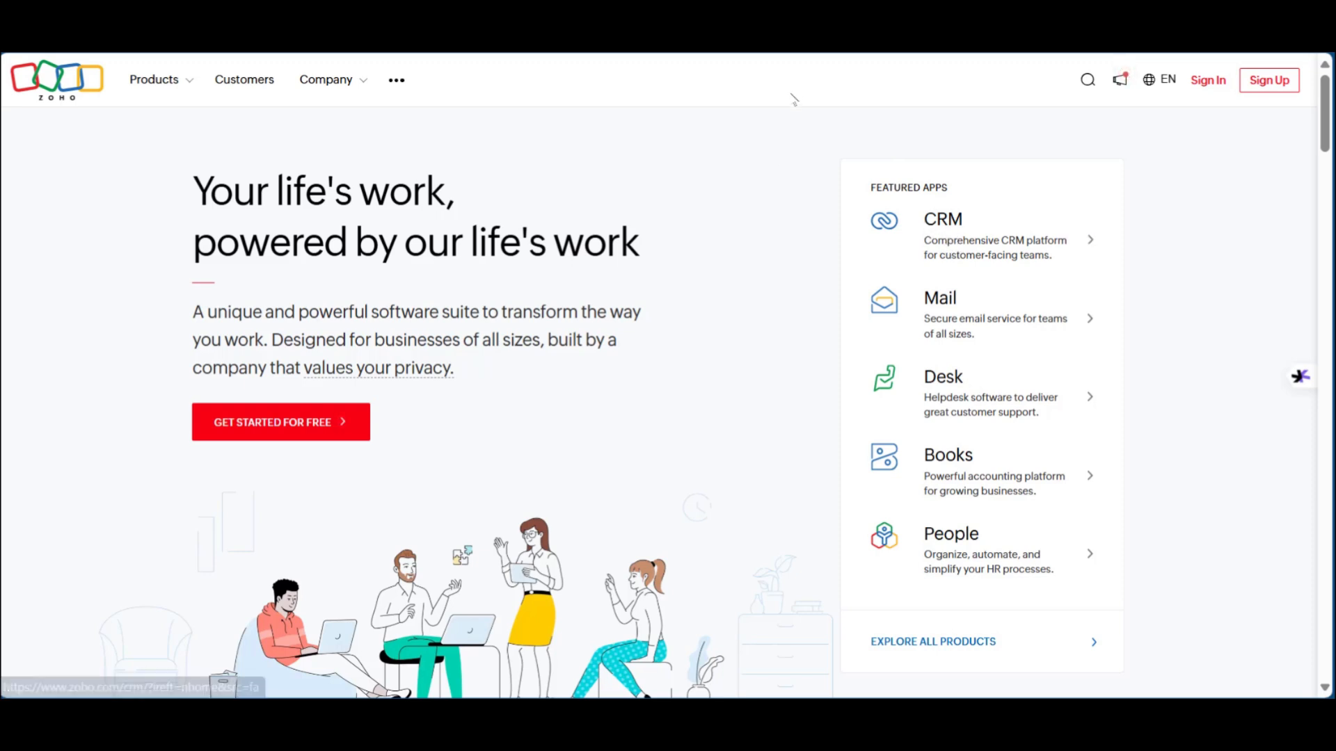
{"action": "left_click", "coordinate": [956, 252]}
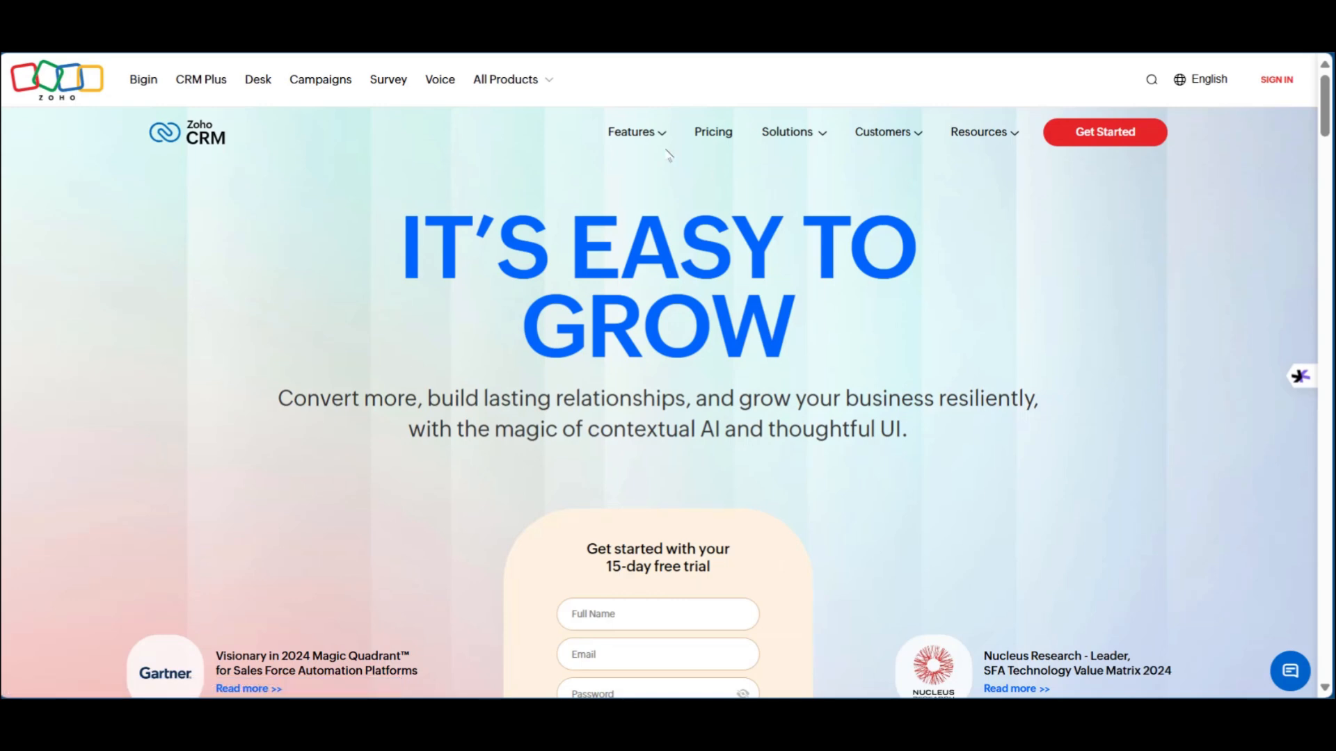
Step: Review the CRM pricing plans in monthly billing, then back in yearly billing (from US$12)
{"action": "left_click", "coordinate": [711, 134]}
{"action": "scroll", "coordinate": [557, 247], "scroll_direction": "down", "scroll_amount": 4}
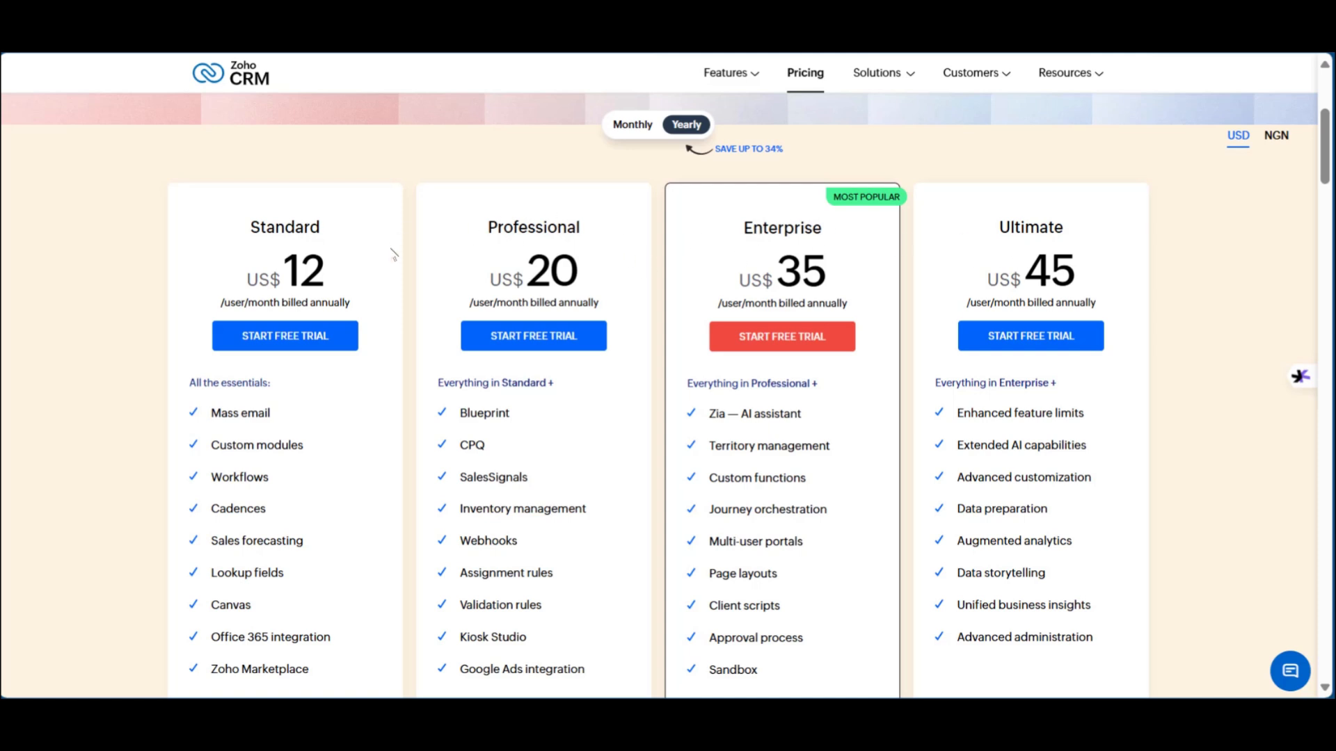
{"action": "scroll", "coordinate": [578, 466], "scroll_direction": "down", "scroll_amount": 2}
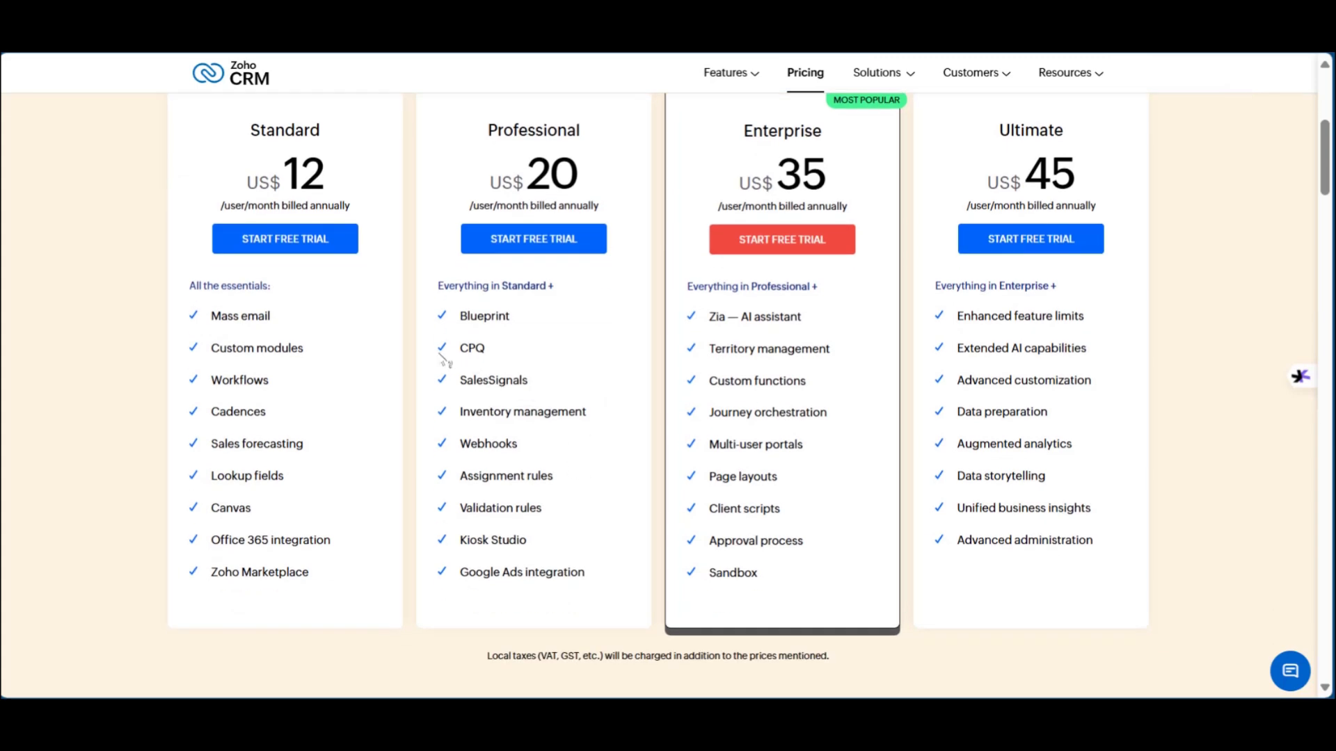
{"action": "scroll", "coordinate": [549, 487], "scroll_direction": "up", "scroll_amount": 5}
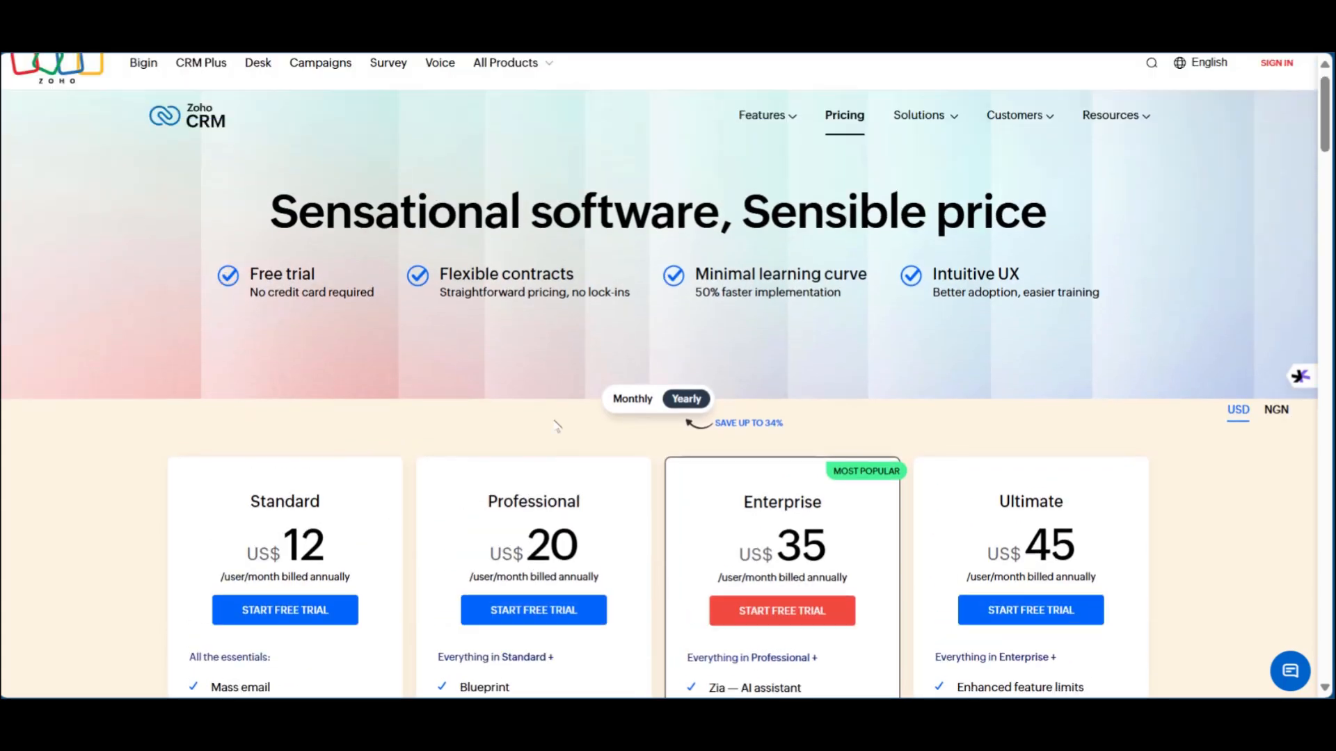
{"action": "scroll", "coordinate": [661, 265], "scroll_direction": "down", "scroll_amount": 3}
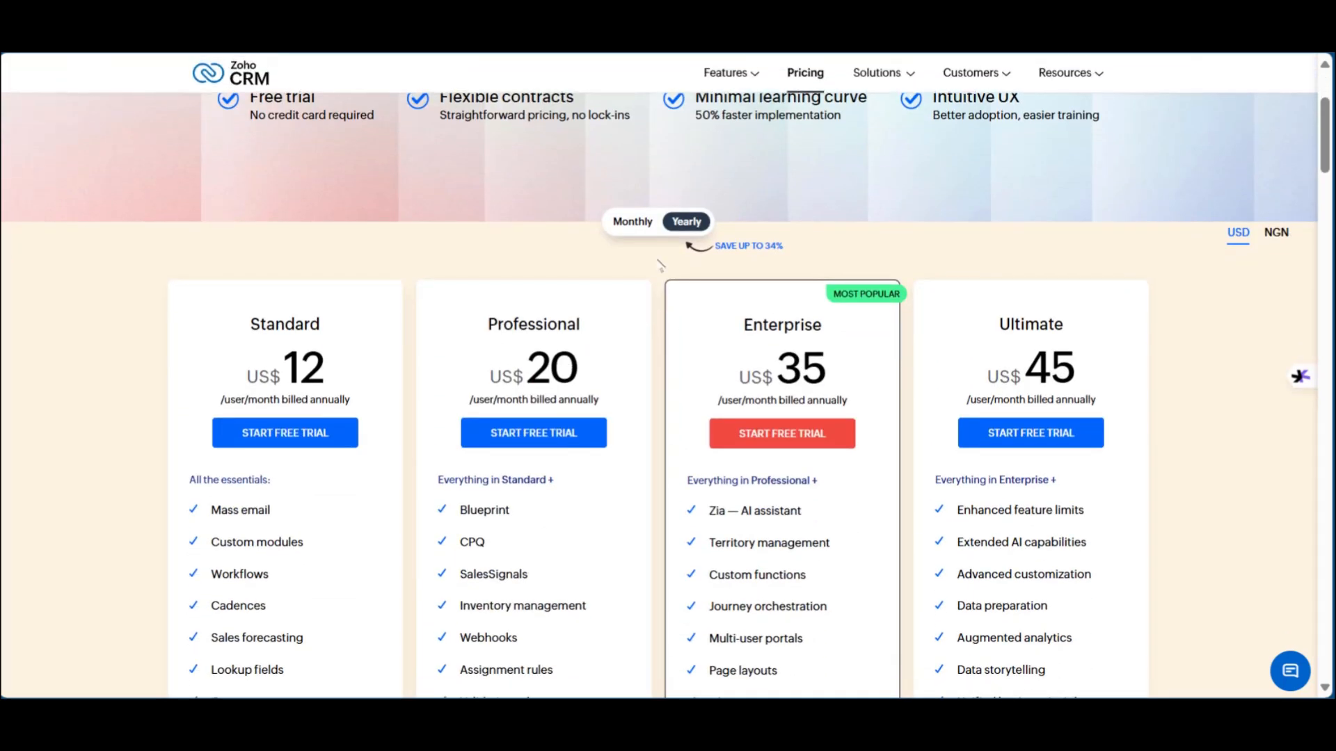
{"action": "left_click", "coordinate": [623, 230]}
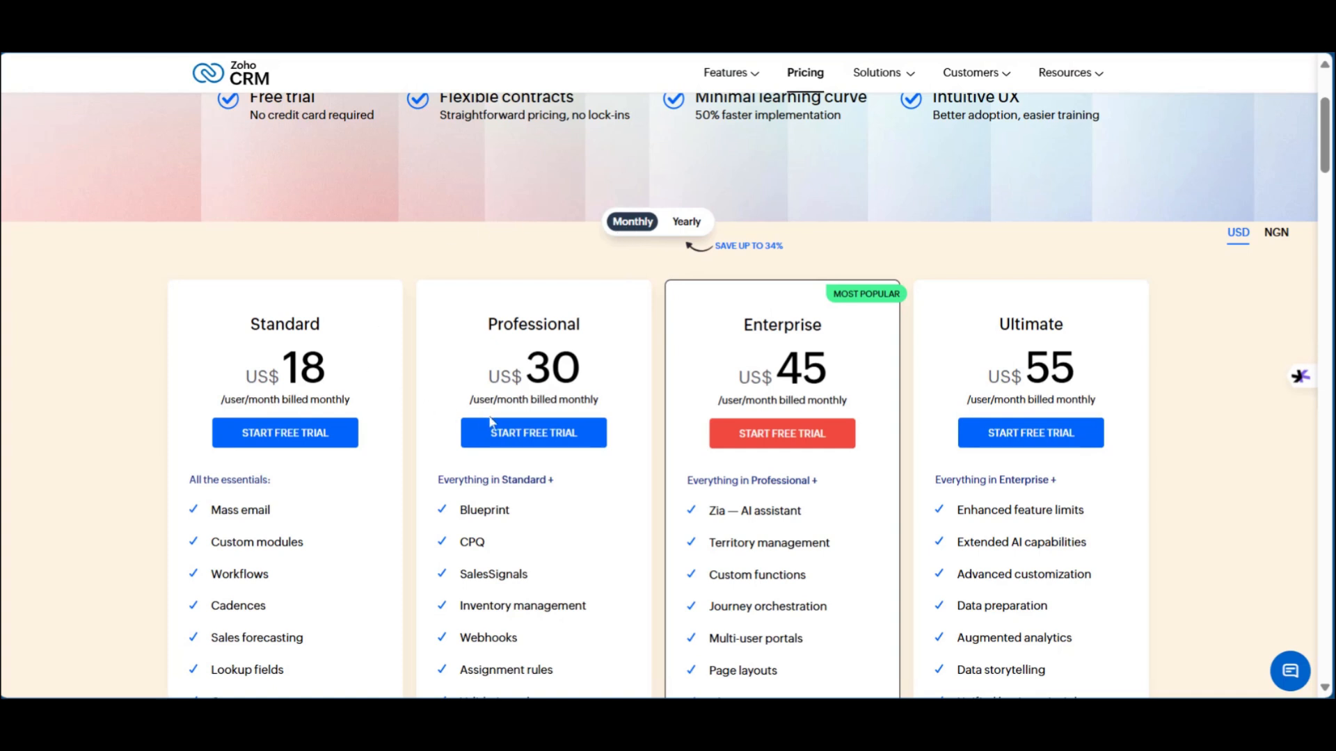
{"action": "left_click", "coordinate": [680, 227]}
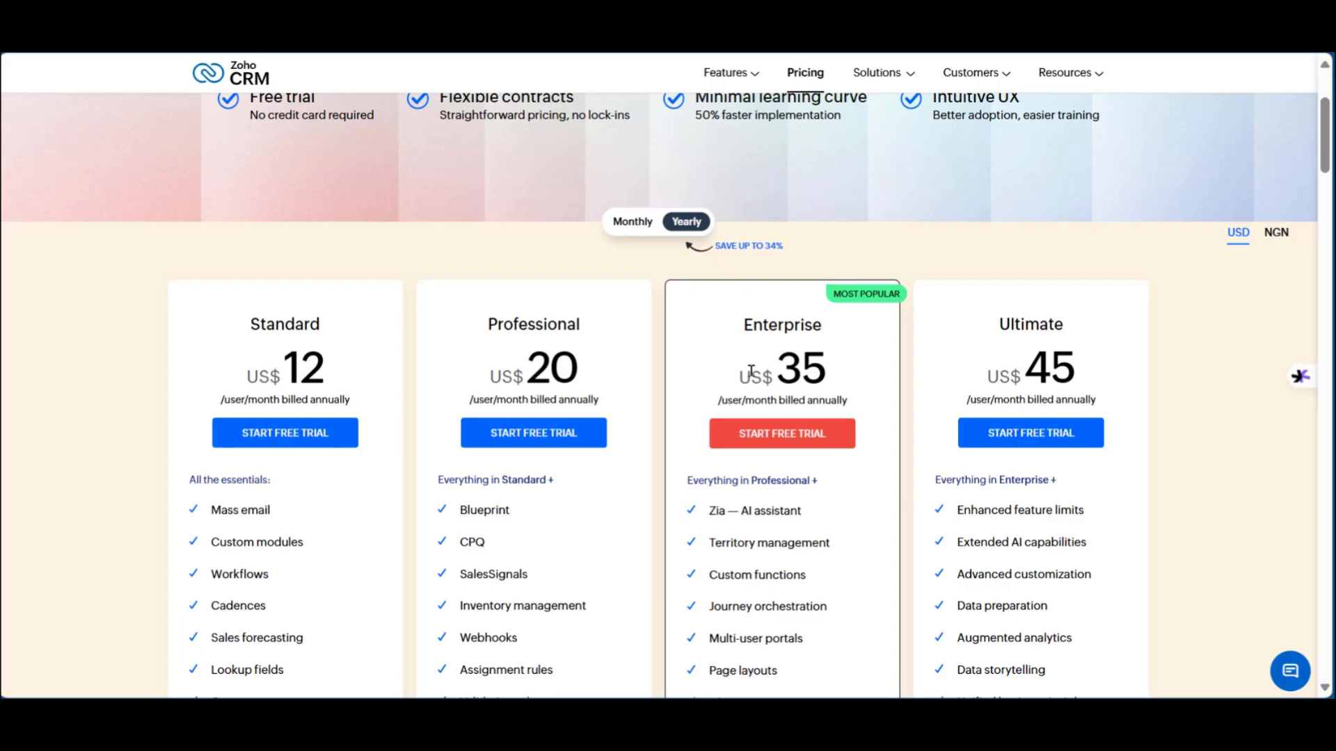
{"action": "scroll", "coordinate": [780, 390], "scroll_direction": "down", "scroll_amount": 10}
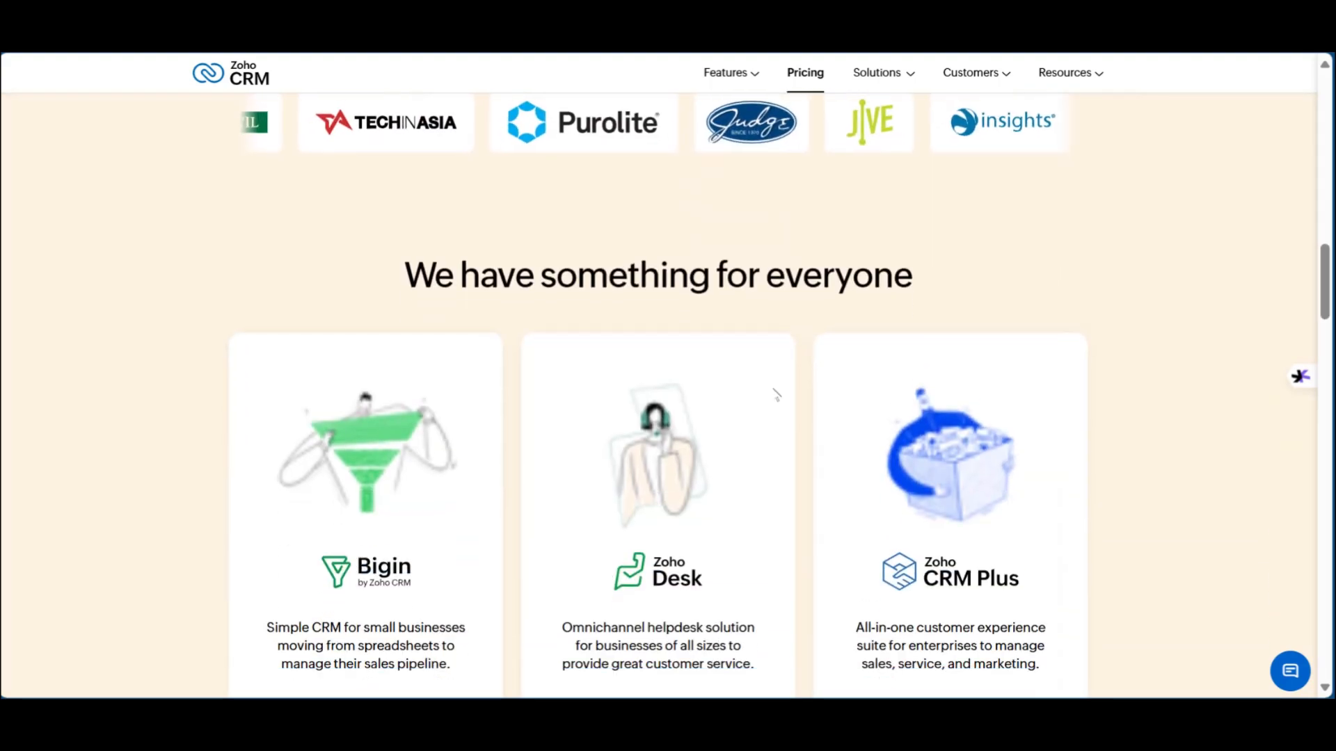
{"action": "scroll", "coordinate": [776, 393], "scroll_direction": "up", "scroll_amount": 15}
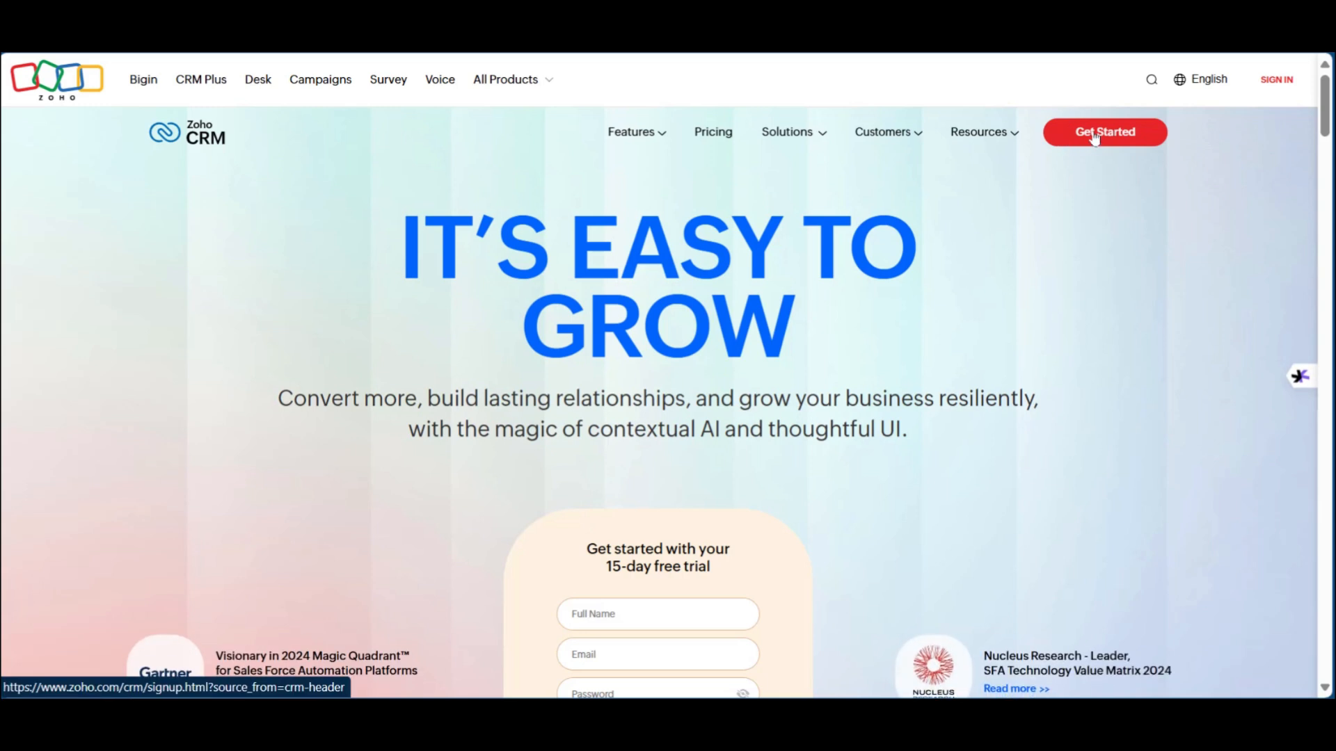
Step: Start the 15-day free trial by signing up with a Google account, landing on the Home dashboard
{"action": "left_click", "coordinate": [1094, 139]}
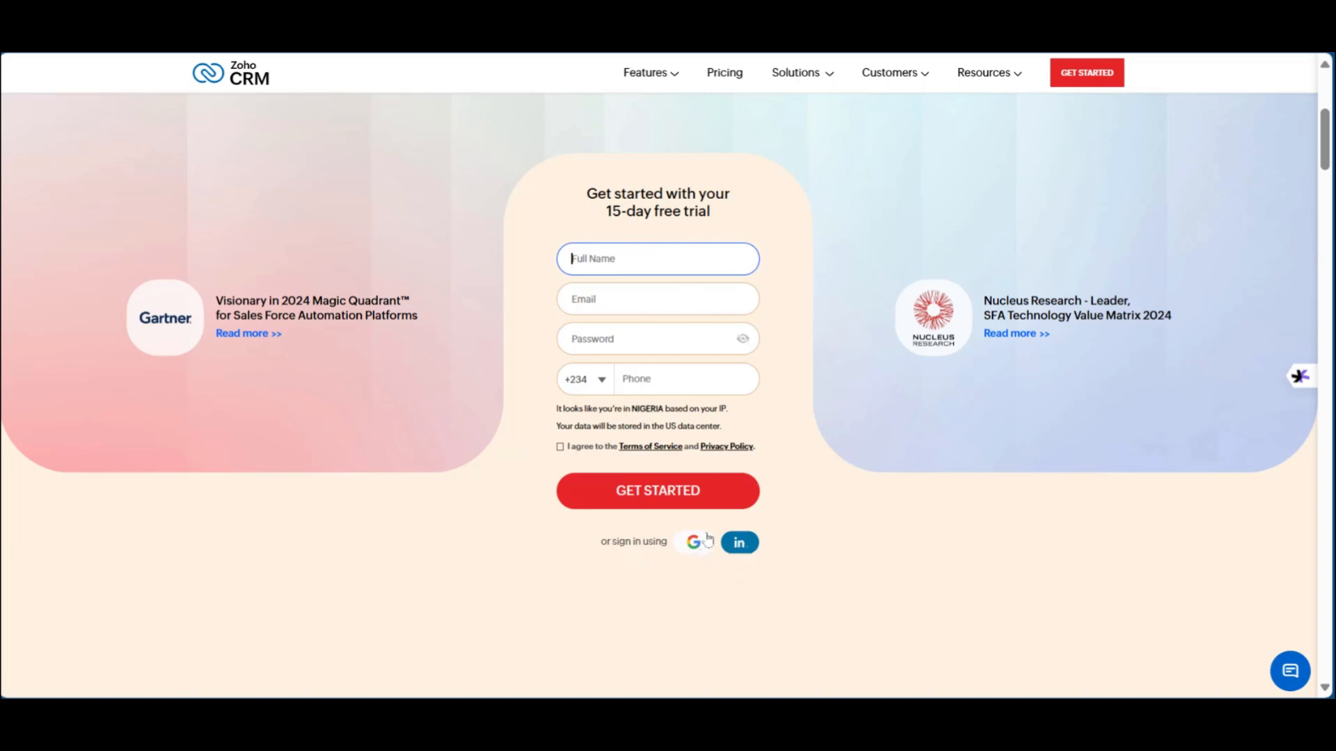
{"action": "left_click", "coordinate": [694, 544]}
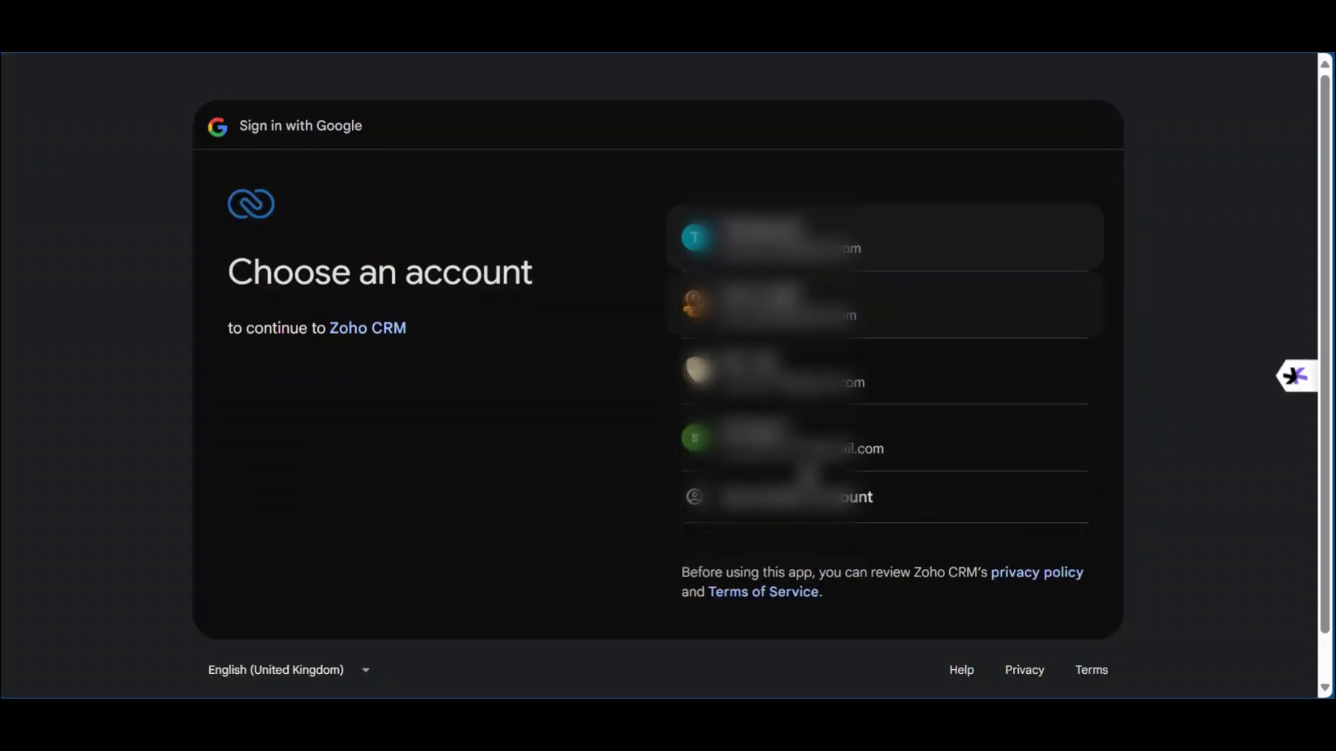
{"action": "left_click", "coordinate": [765, 371]}
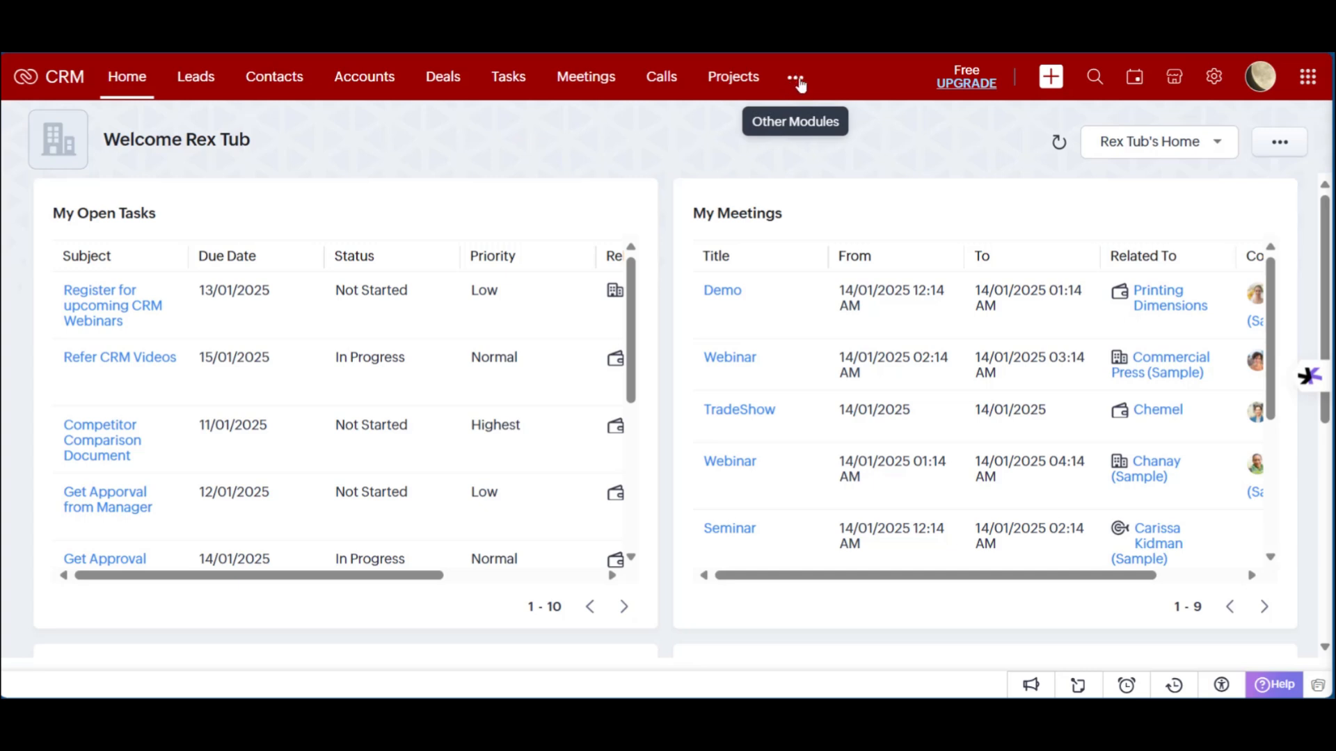
{"action": "left_click", "coordinate": [798, 80]}
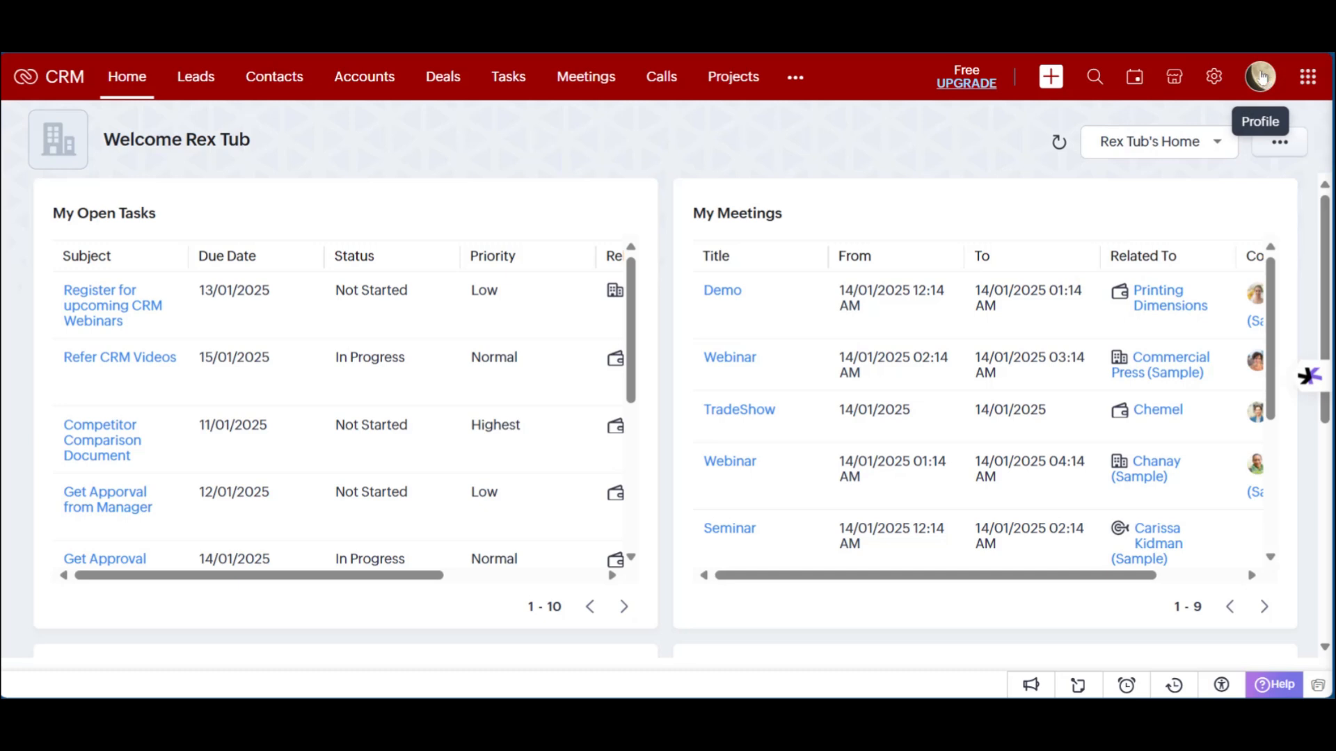
{"action": "left_click", "coordinate": [1262, 77]}
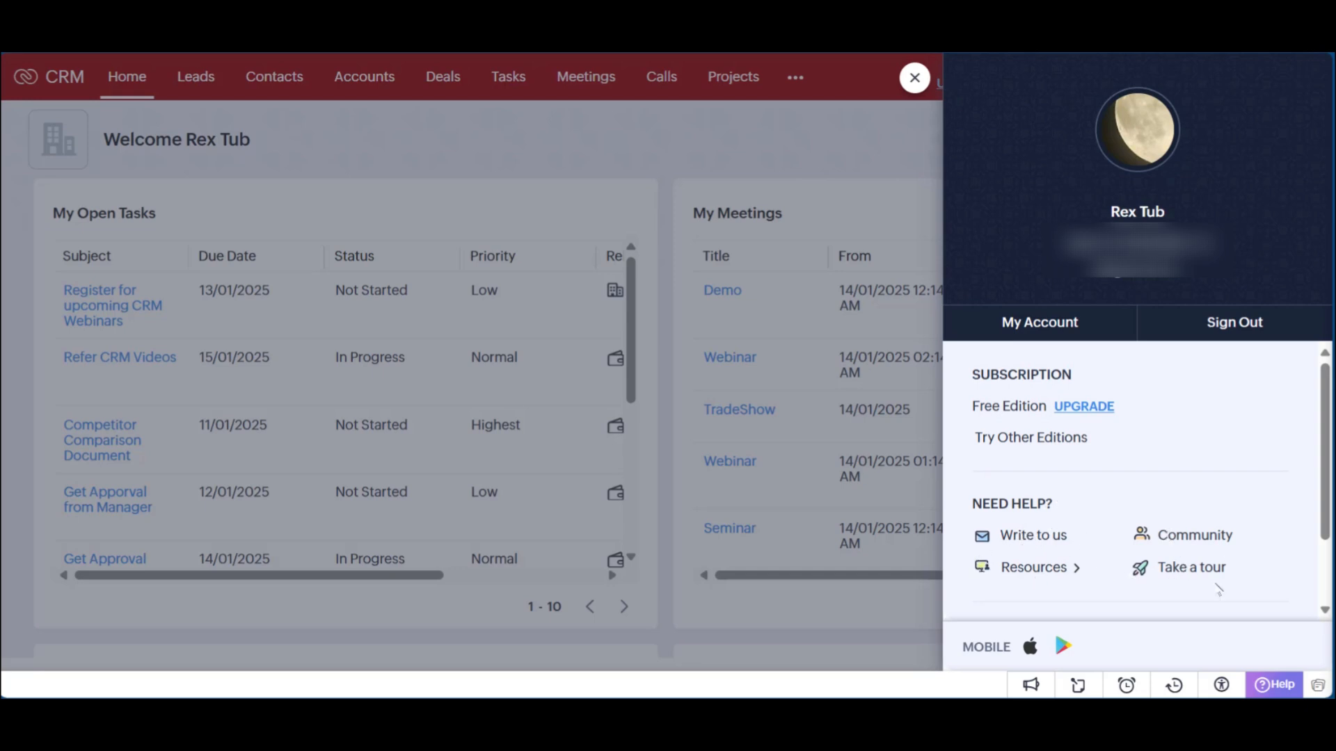
Step: Close the profile panel and open the Marketplace extensions listing from Setup
{"action": "left_click", "coordinate": [861, 160]}
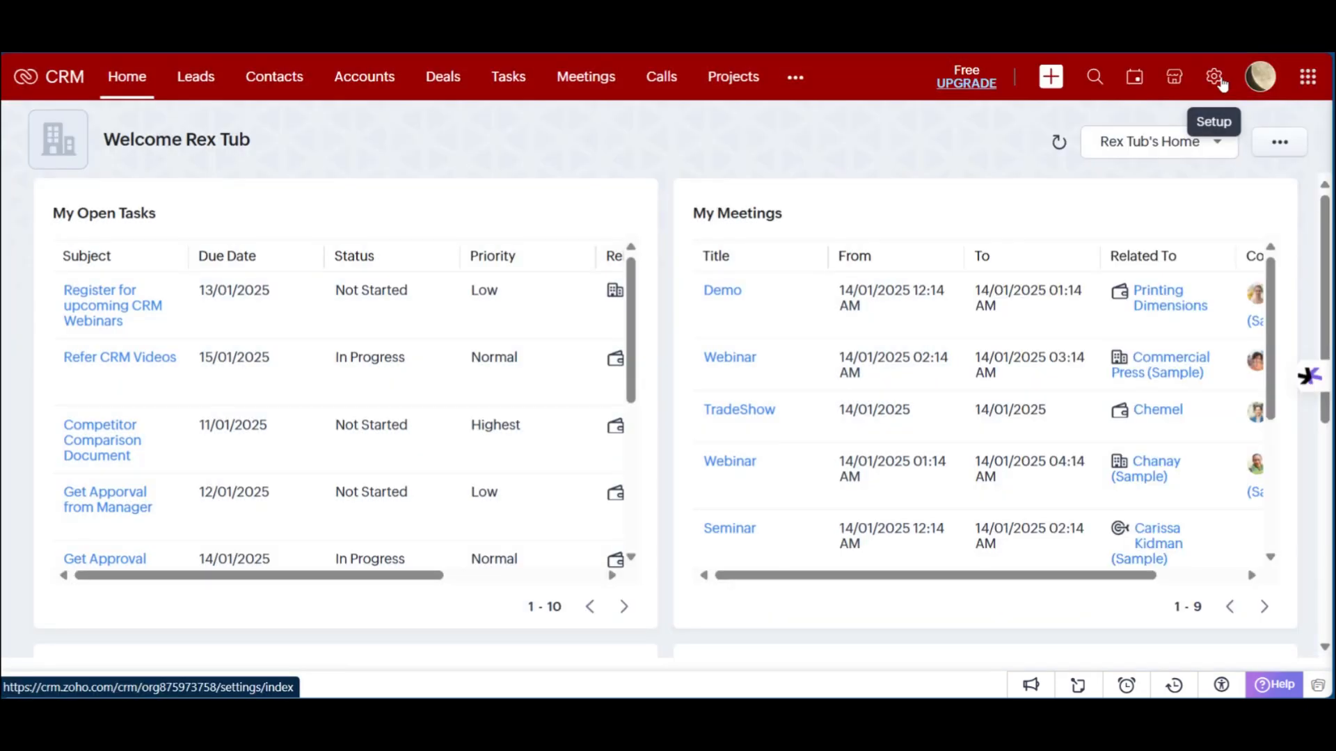
{"action": "left_click", "coordinate": [1213, 78]}
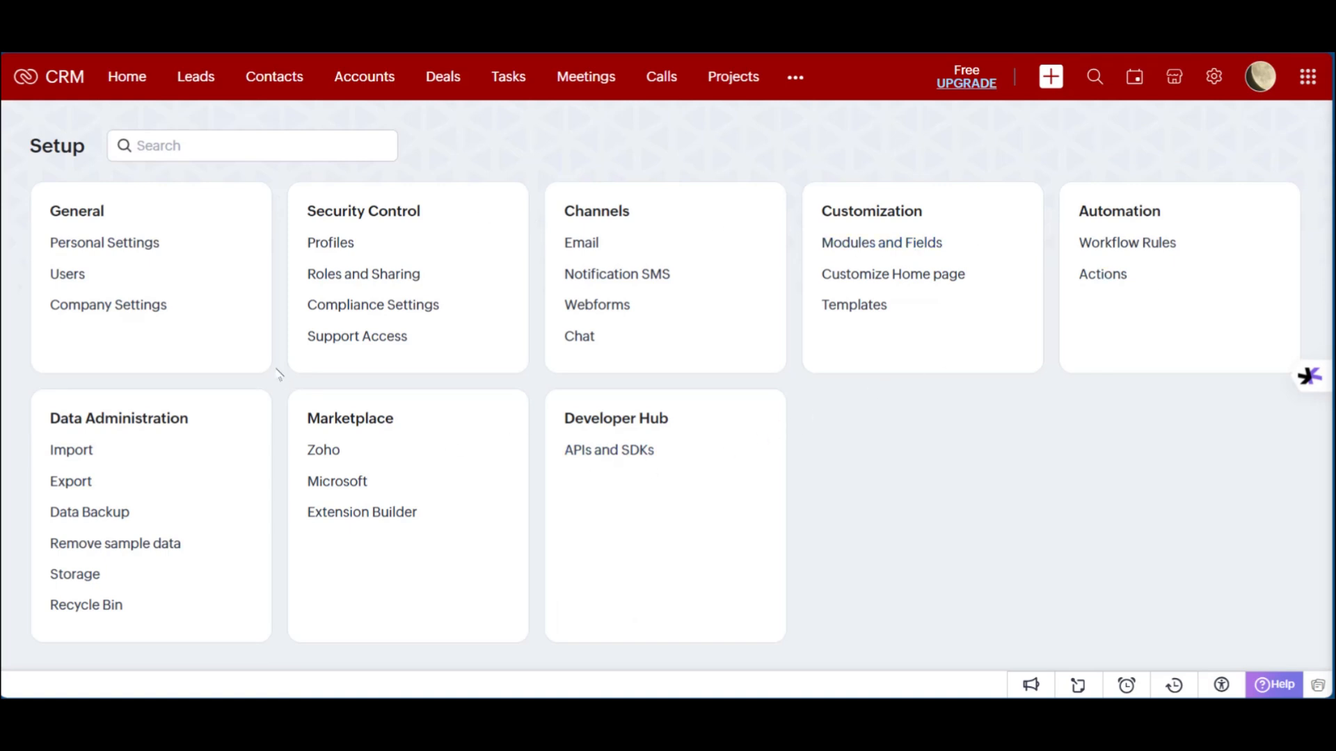
{"action": "left_click", "coordinate": [1176, 80]}
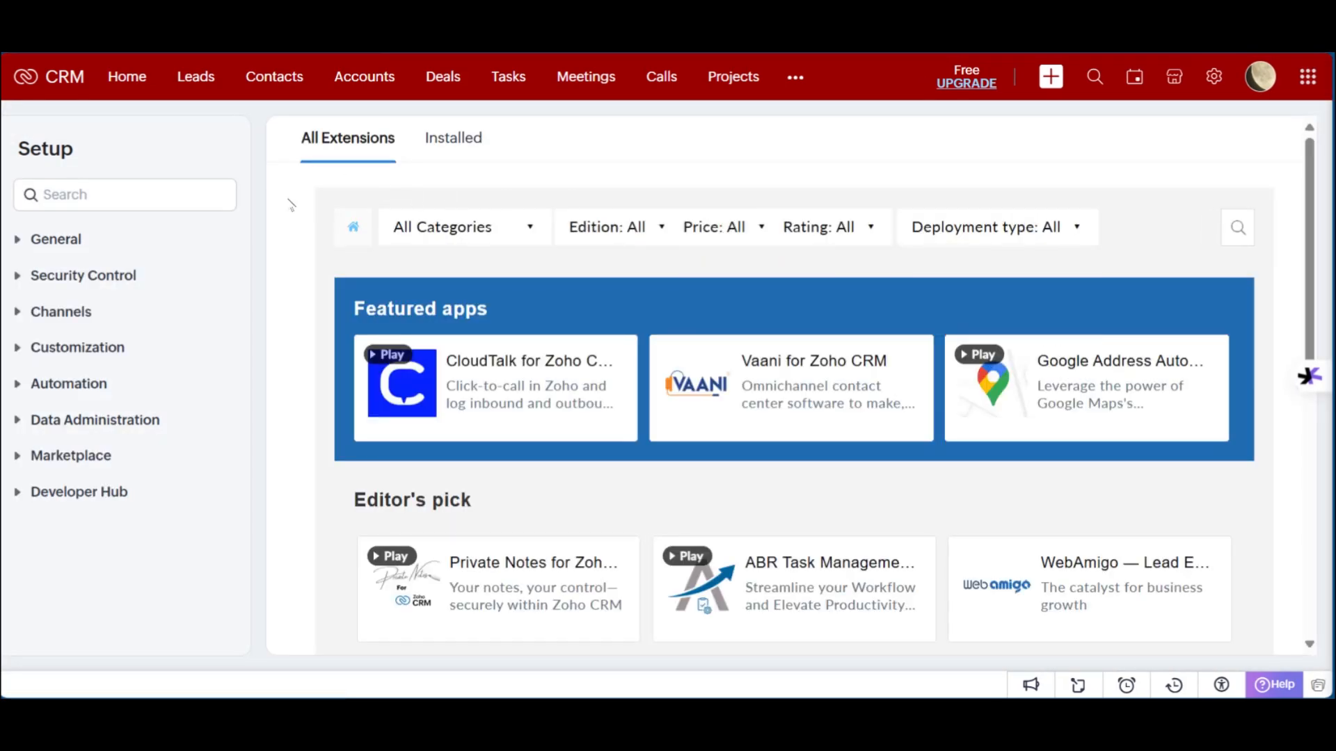
{"action": "scroll", "coordinate": [626, 389], "scroll_direction": "down", "scroll_amount": 4}
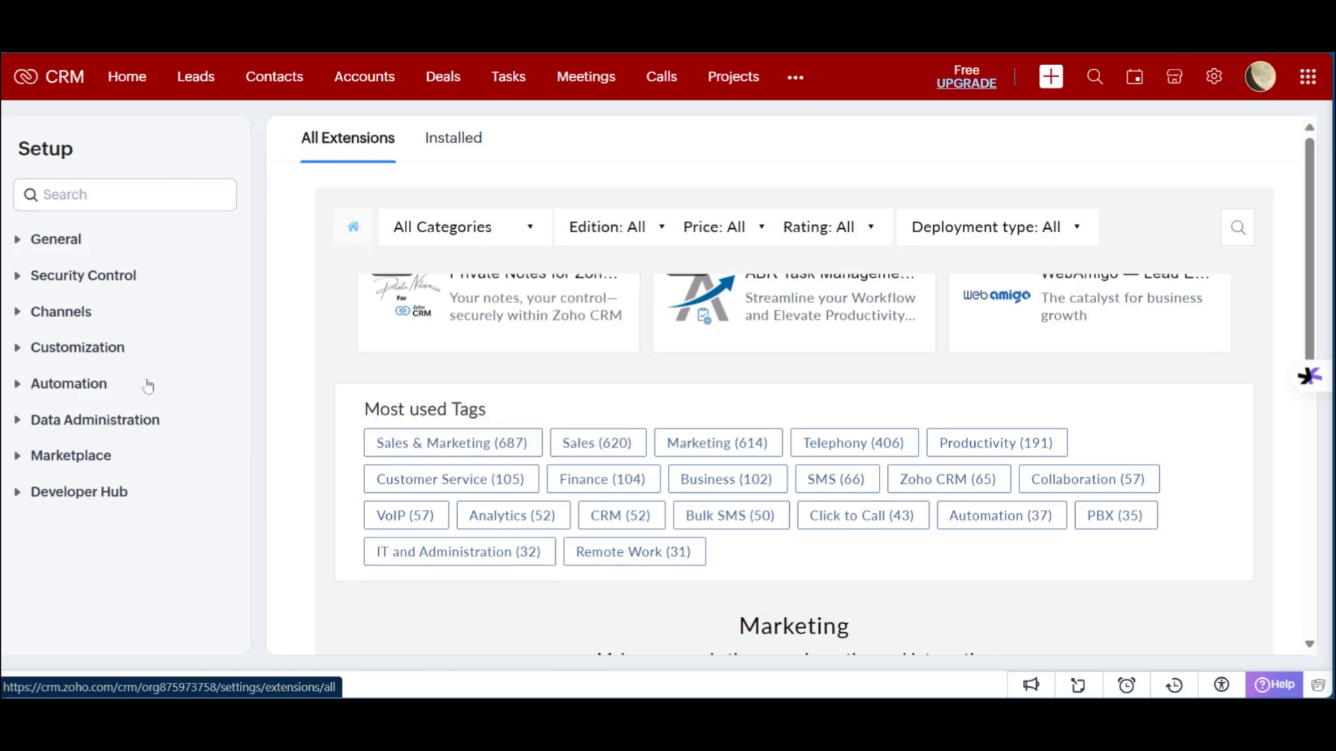
{"action": "scroll", "coordinate": [602, 303], "scroll_direction": "up", "scroll_amount": 5}
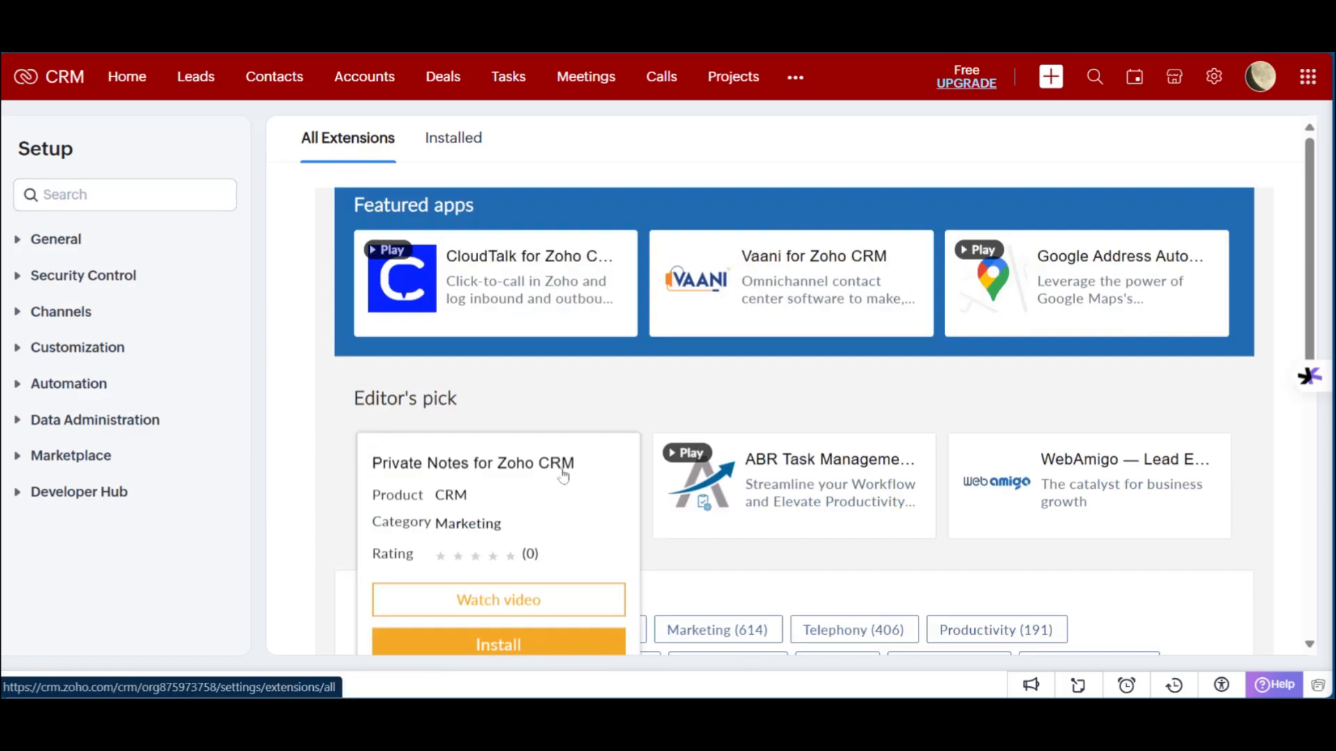
Step: Filter All Extensions to Free price and a 4 stars & up rating
{"action": "left_click", "coordinate": [455, 232]}
{"action": "left_click", "coordinate": [659, 237]}
{"action": "left_click", "coordinate": [723, 237]}
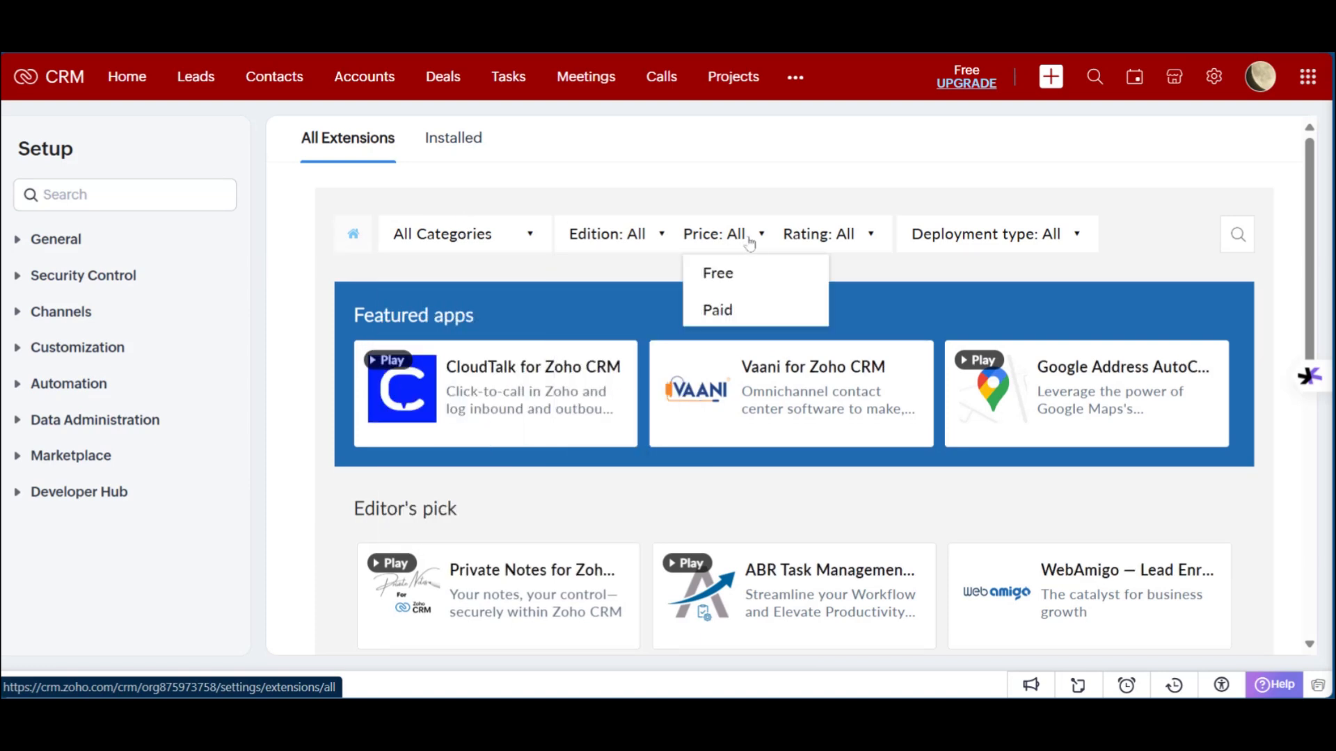
{"action": "left_click", "coordinate": [705, 306]}
{"action": "left_click", "coordinate": [732, 238]}
{"action": "left_click", "coordinate": [863, 238]}
{"action": "left_click", "coordinate": [744, 238]}
{"action": "left_click", "coordinate": [724, 279]}
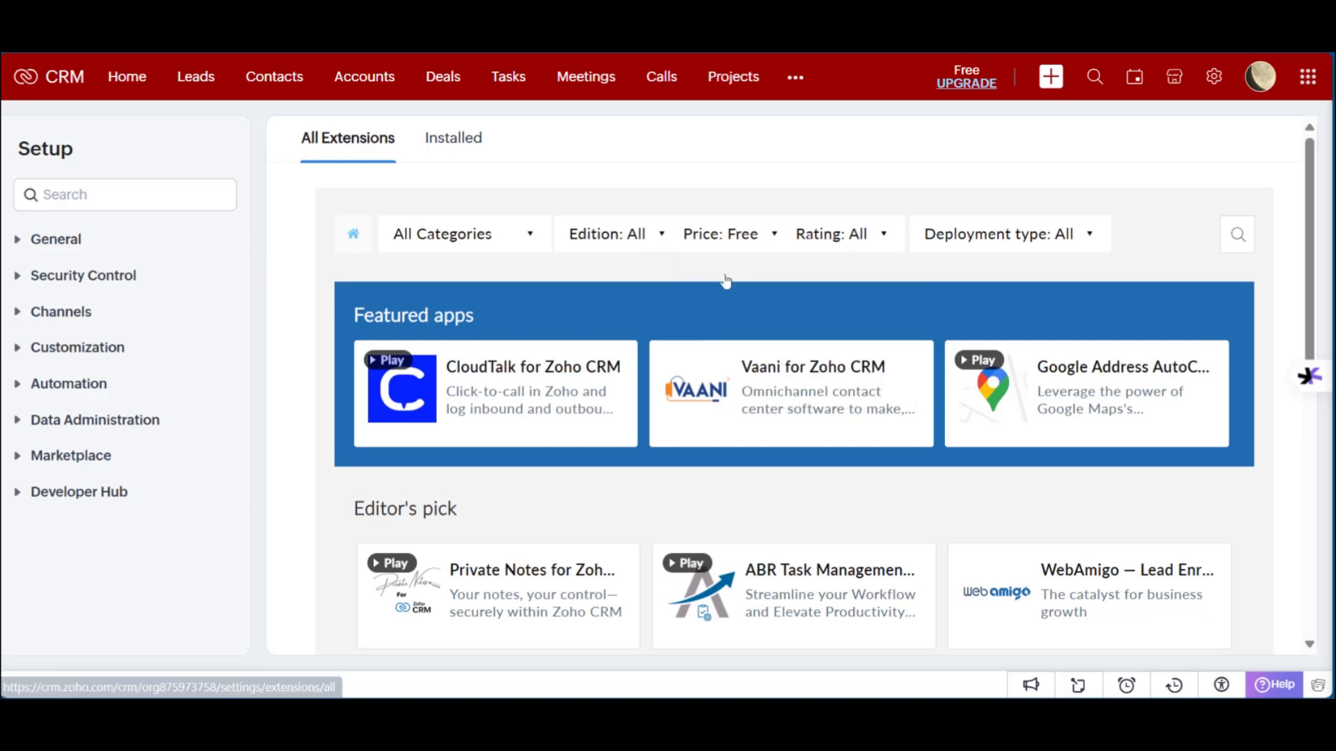
{"action": "left_click", "coordinate": [886, 236]}
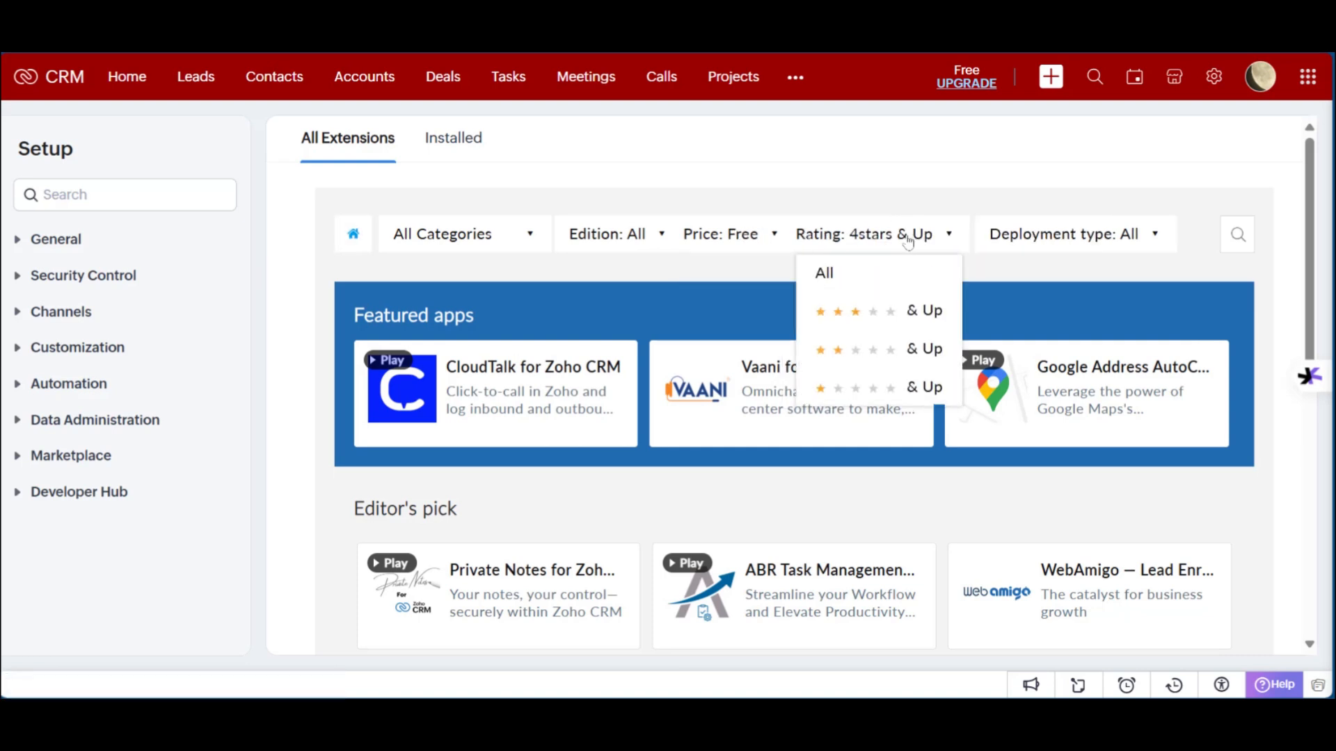
Step: Check the deployment type filter, then view the empty Installed extensions list
{"action": "left_click", "coordinate": [1039, 233]}
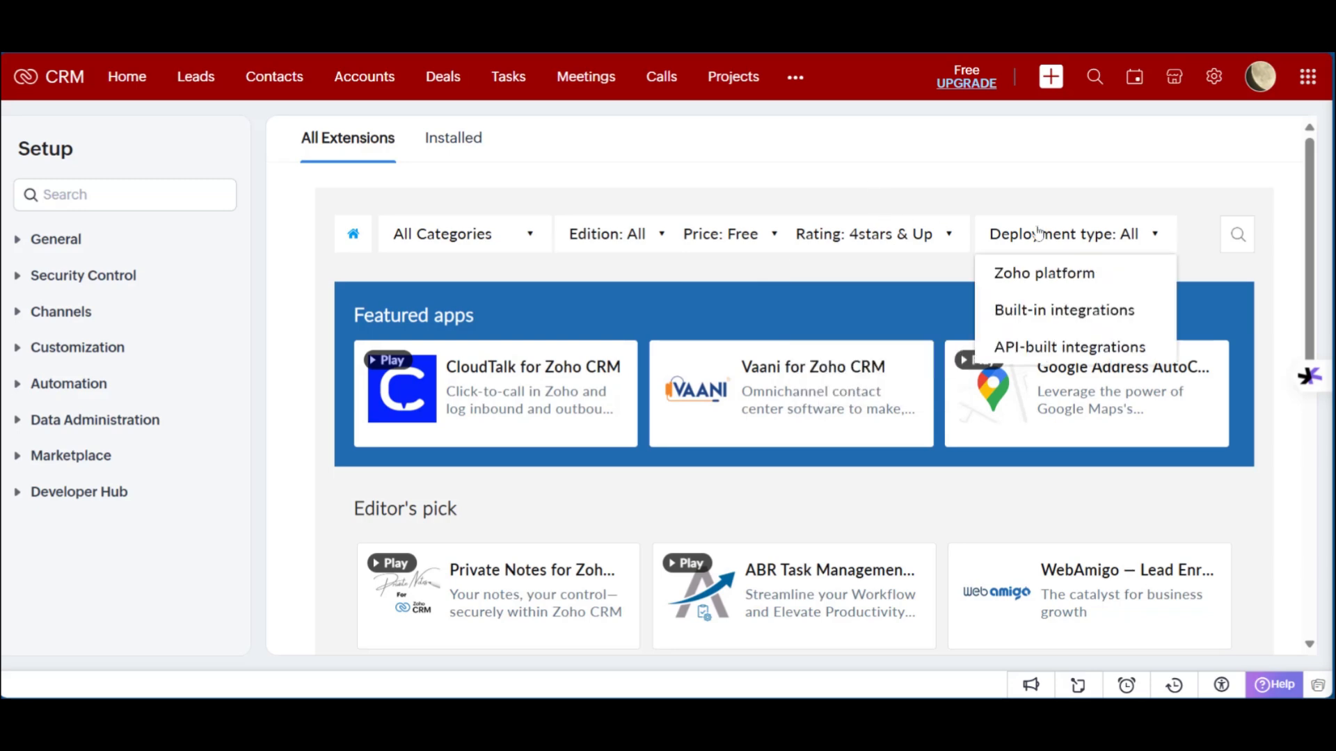
{"action": "scroll", "coordinate": [777, 434], "scroll_direction": "down", "scroll_amount": 1}
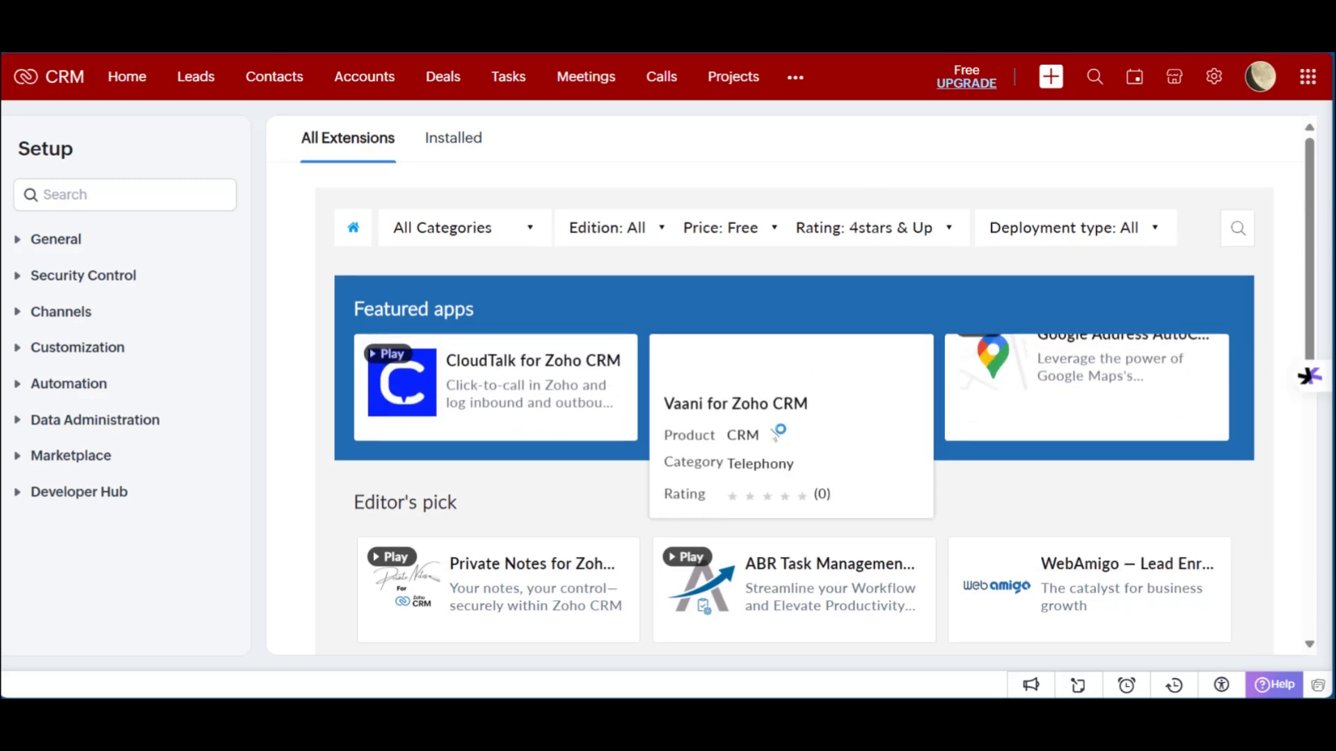
{"action": "scroll", "coordinate": [740, 439], "scroll_direction": "down", "scroll_amount": 5}
{"action": "scroll", "coordinate": [507, 284], "scroll_direction": "up", "scroll_amount": 6}
{"action": "left_click", "coordinate": [449, 138]}
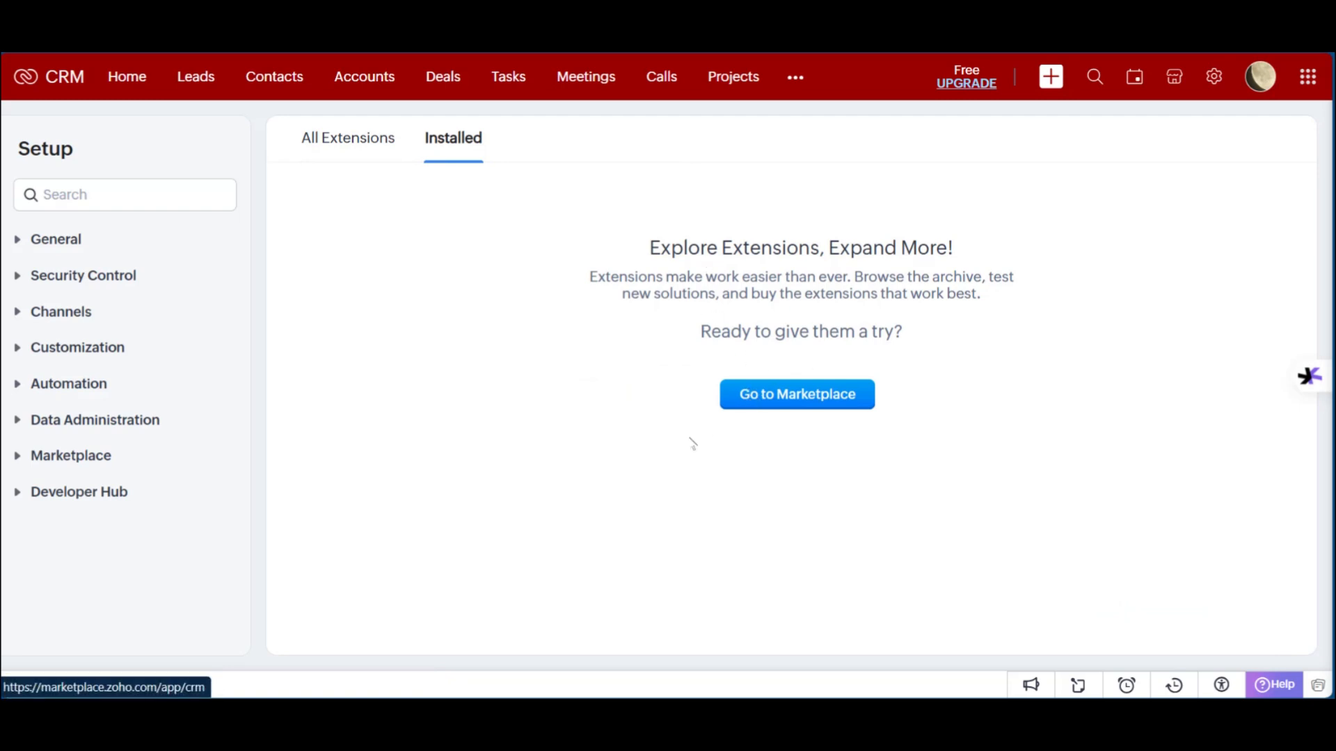
Step: Check the mini calendar and search module options, then show the Lead/Contact/Account/Deal quick-create list
{"action": "left_click", "coordinate": [1137, 78]}
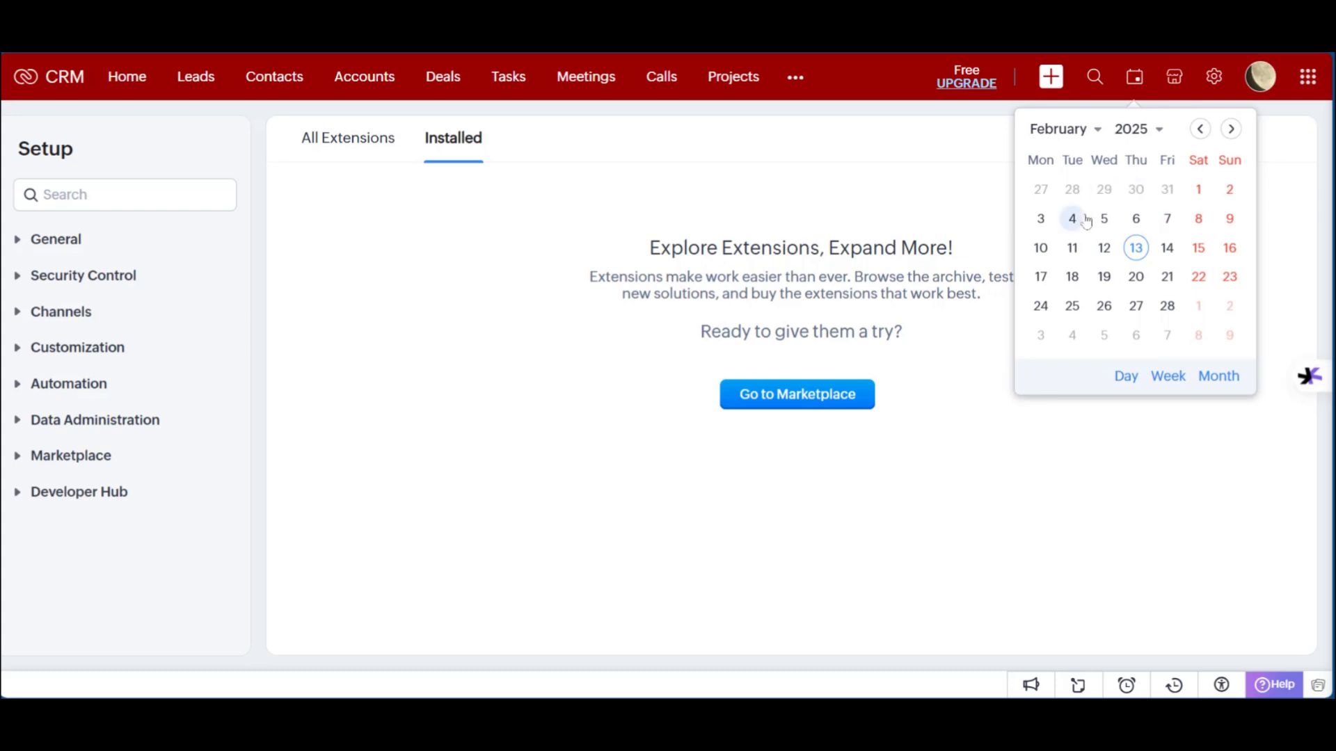
{"action": "left_click", "coordinate": [1092, 75]}
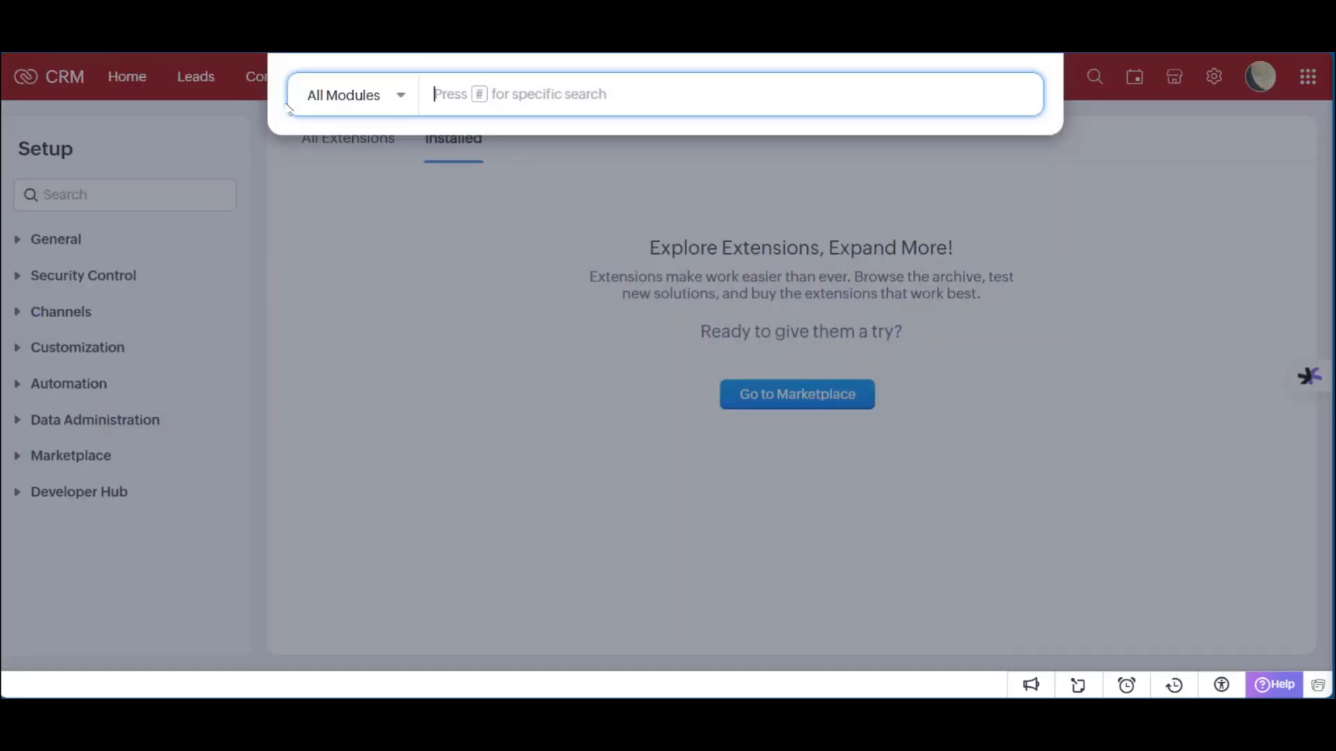
{"action": "left_click", "coordinate": [398, 98]}
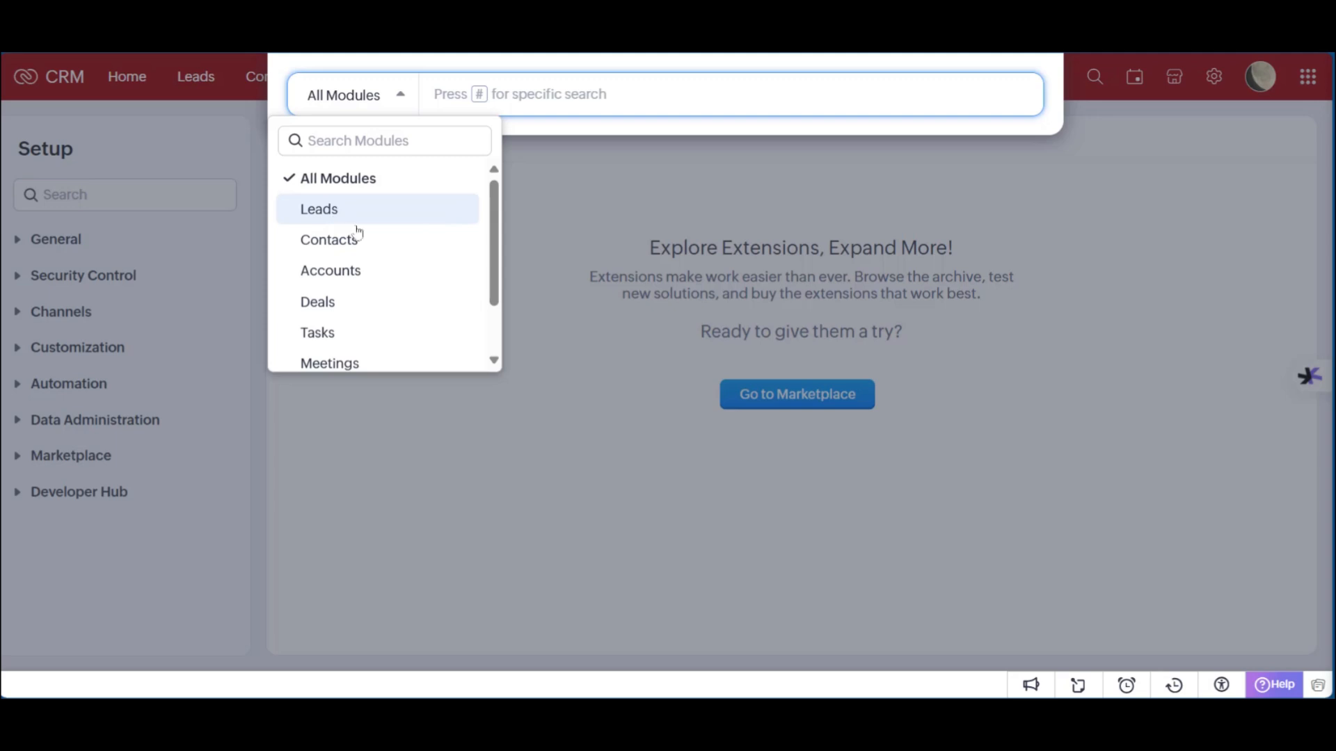
{"action": "scroll", "coordinate": [335, 277], "scroll_direction": "down", "scroll_amount": 1}
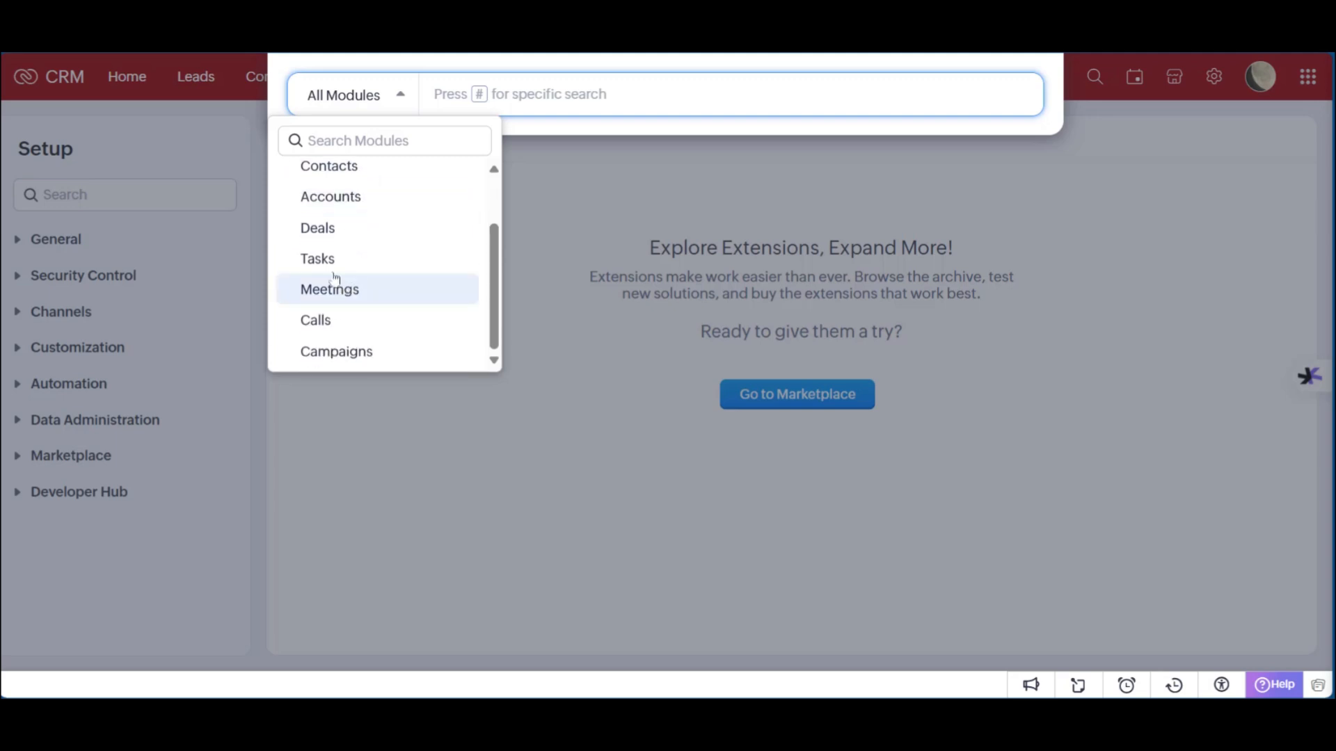
{"action": "left_click", "coordinate": [615, 216]}
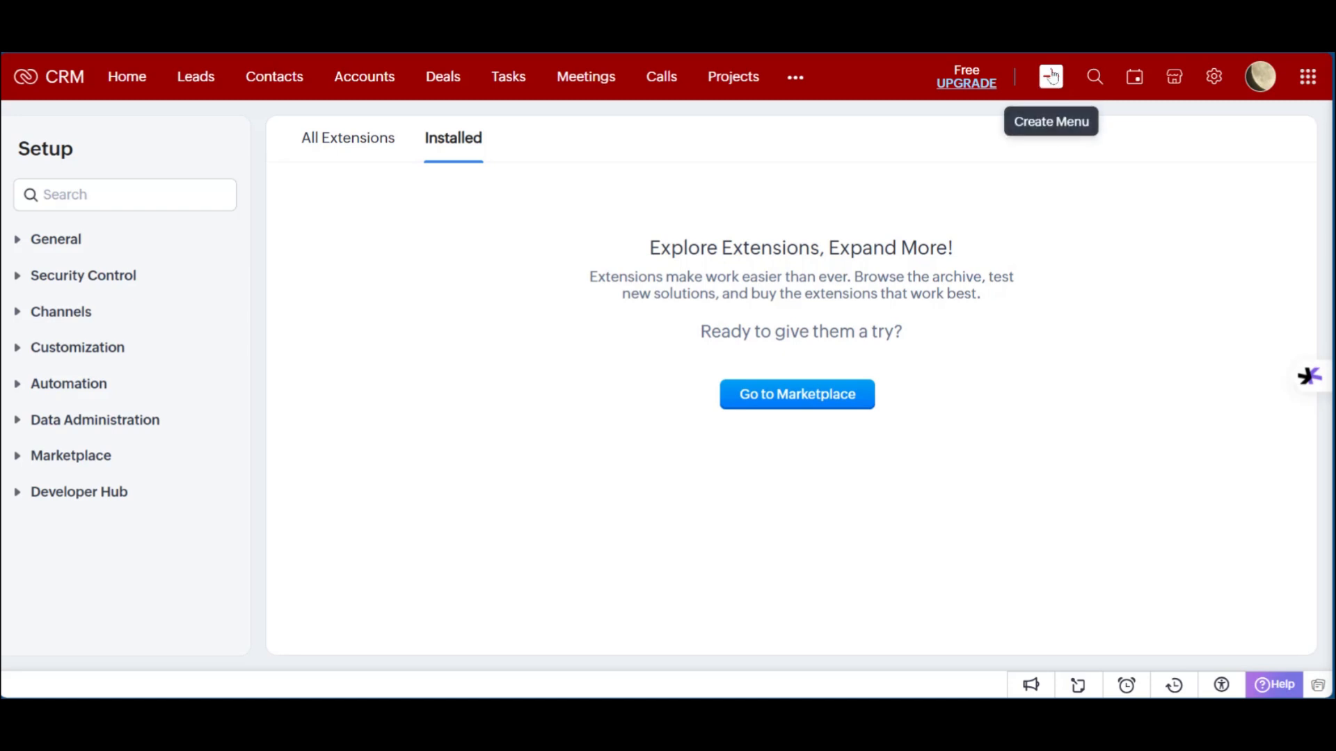
{"action": "left_click", "coordinate": [1051, 77]}
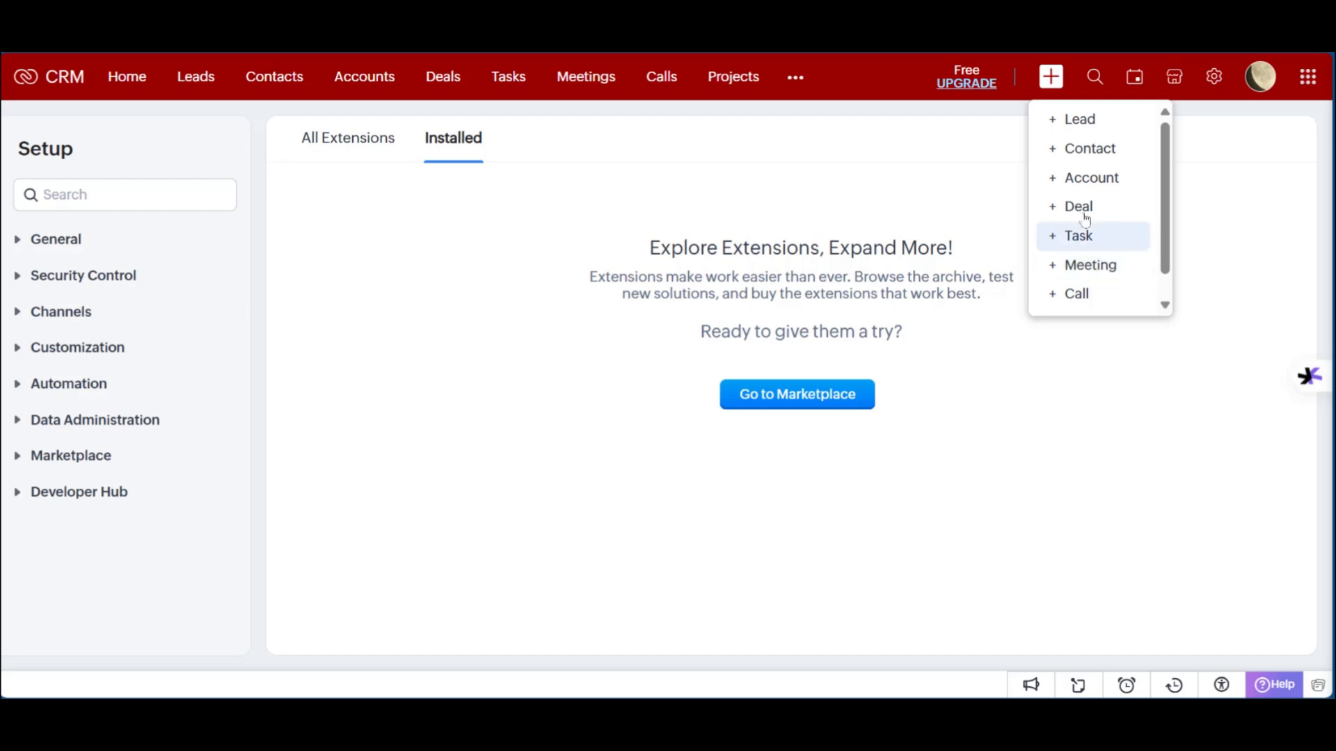
Step: Start a new lead from the quick-create menu and scan the Create Lead form
{"action": "left_click", "coordinate": [1070, 123]}
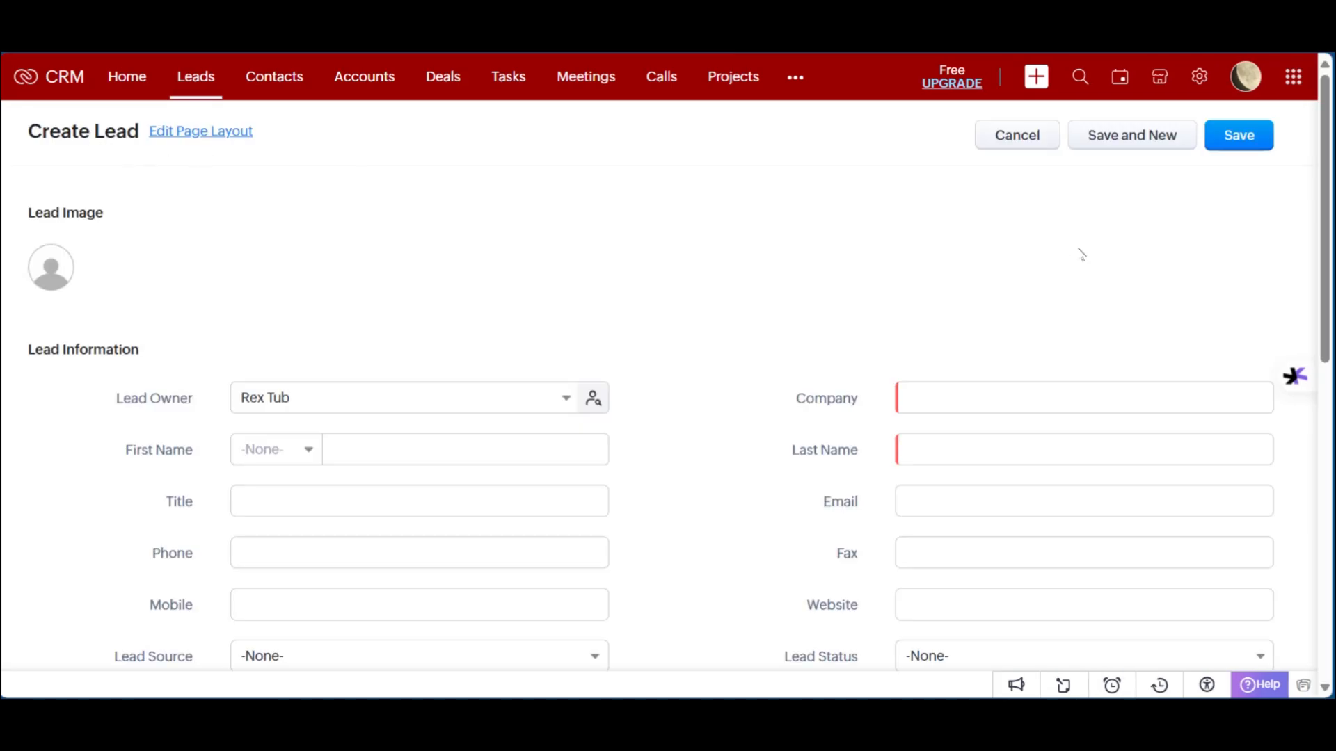
{"action": "scroll", "coordinate": [1080, 254], "scroll_direction": "down", "scroll_amount": 3}
{"action": "scroll", "coordinate": [620, 179], "scroll_direction": "up", "scroll_amount": 3}
{"action": "scroll", "coordinate": [421, 324], "scroll_direction": "down", "scroll_amount": 4}
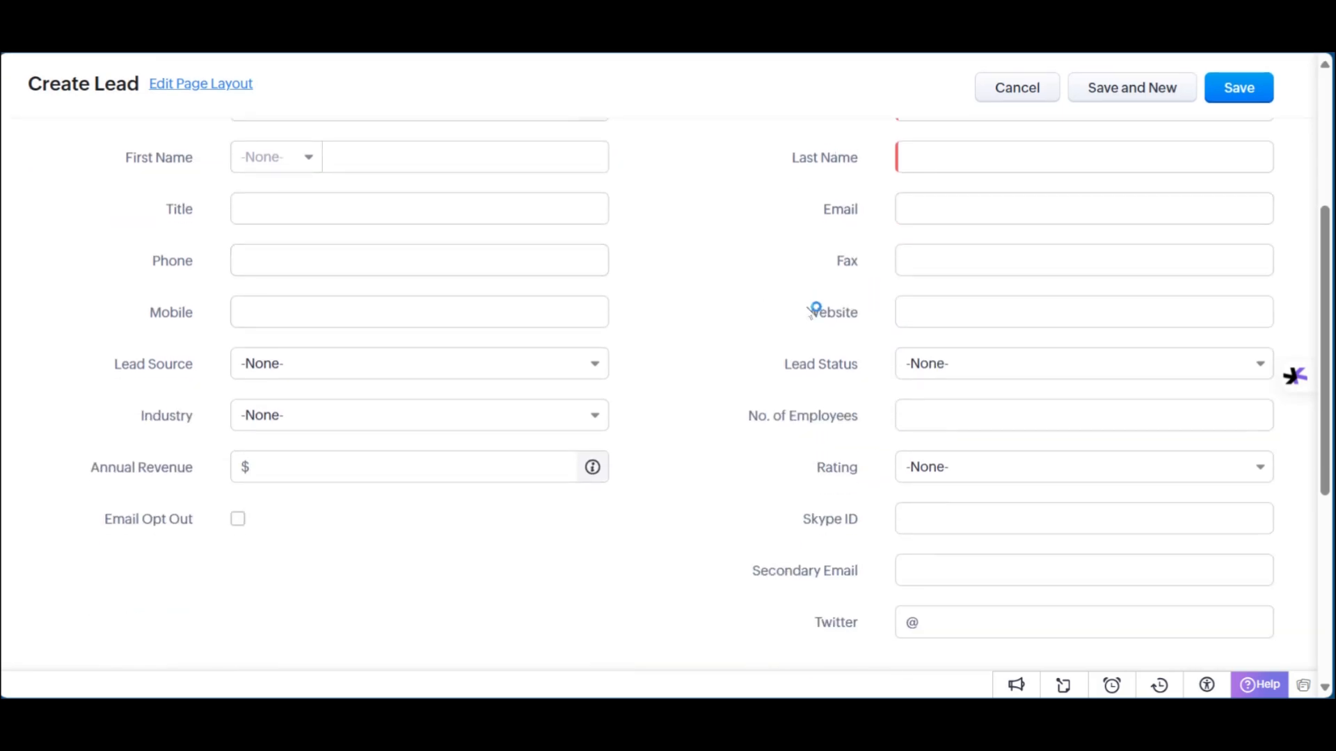
{"action": "scroll", "coordinate": [810, 309], "scroll_direction": "up", "scroll_amount": 4}
{"action": "scroll", "coordinate": [807, 311], "scroll_direction": "down", "scroll_amount": 2}
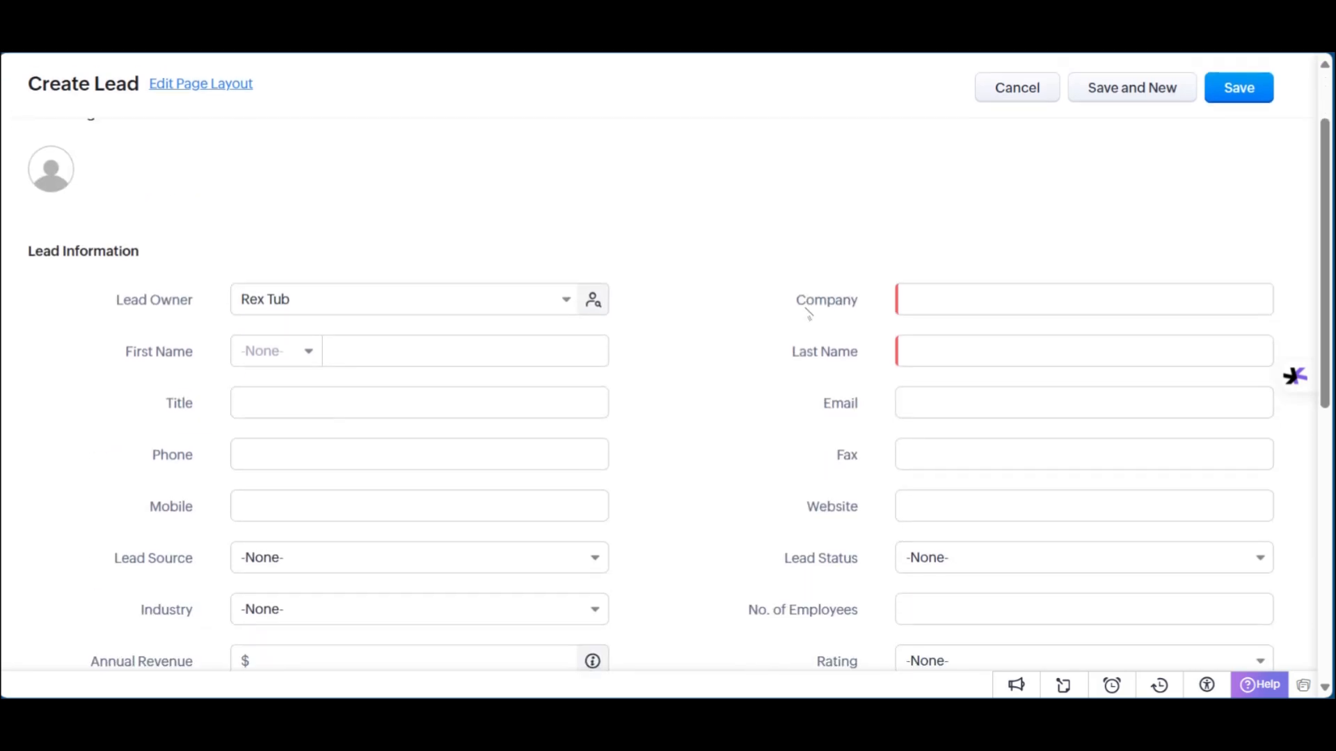
{"action": "scroll", "coordinate": [809, 314], "scroll_direction": "down", "scroll_amount": 2}
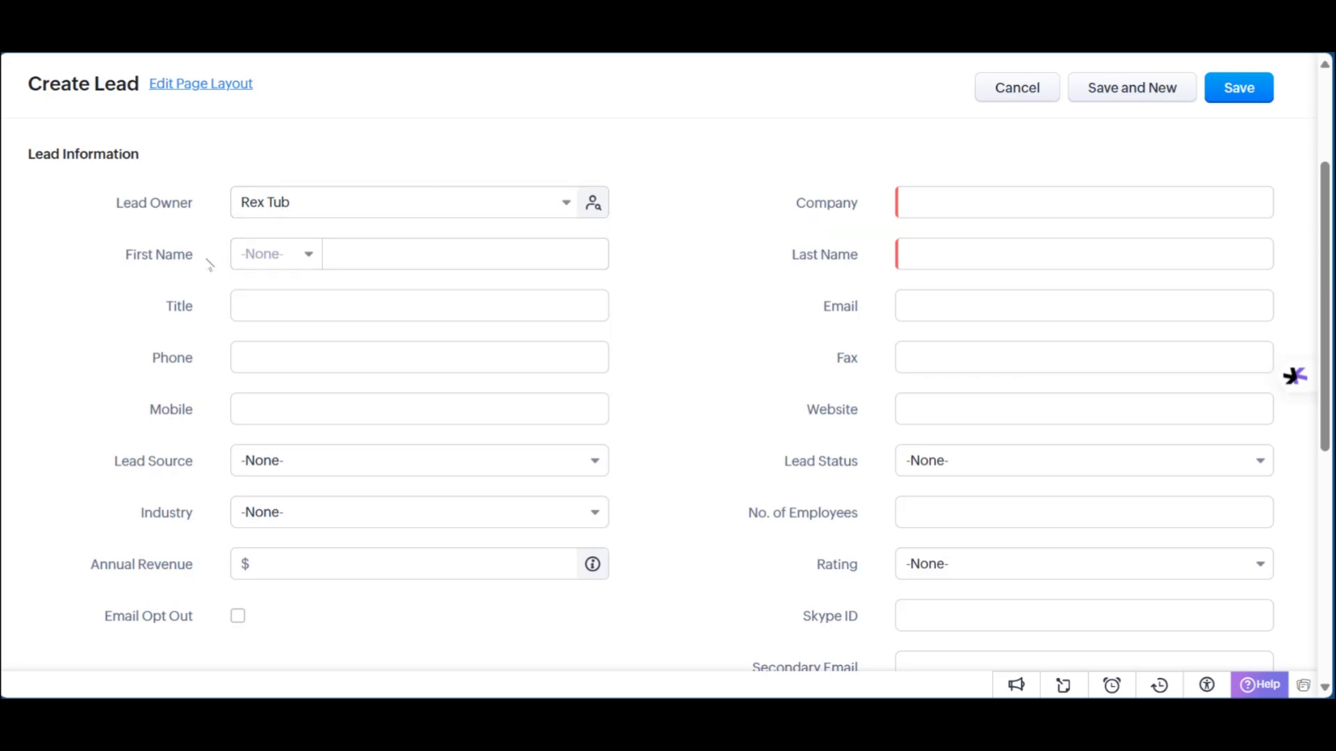
Step: Set the lead's salutation to Mr. and enter its phone and mobile numbers
{"action": "left_click", "coordinate": [282, 263]}
{"action": "left_click", "coordinate": [281, 321]}
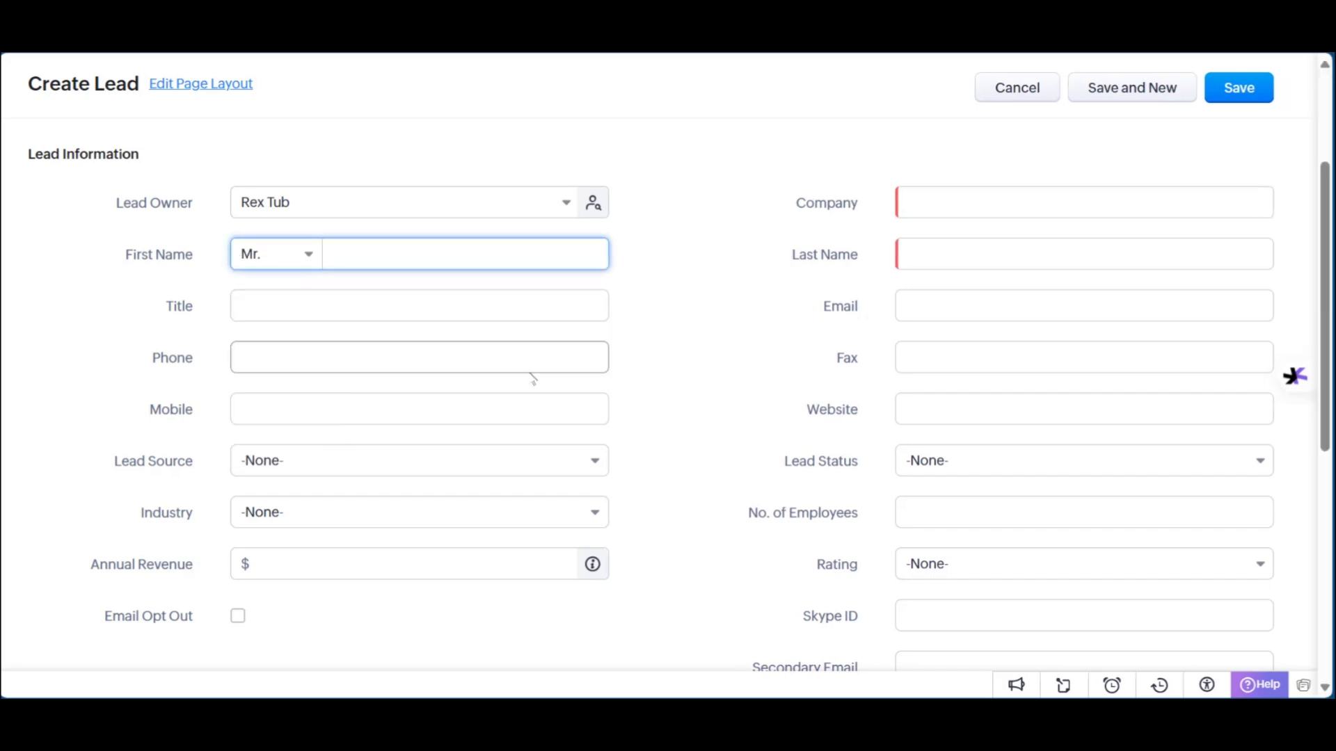
{"action": "left_click", "coordinate": [363, 304]}
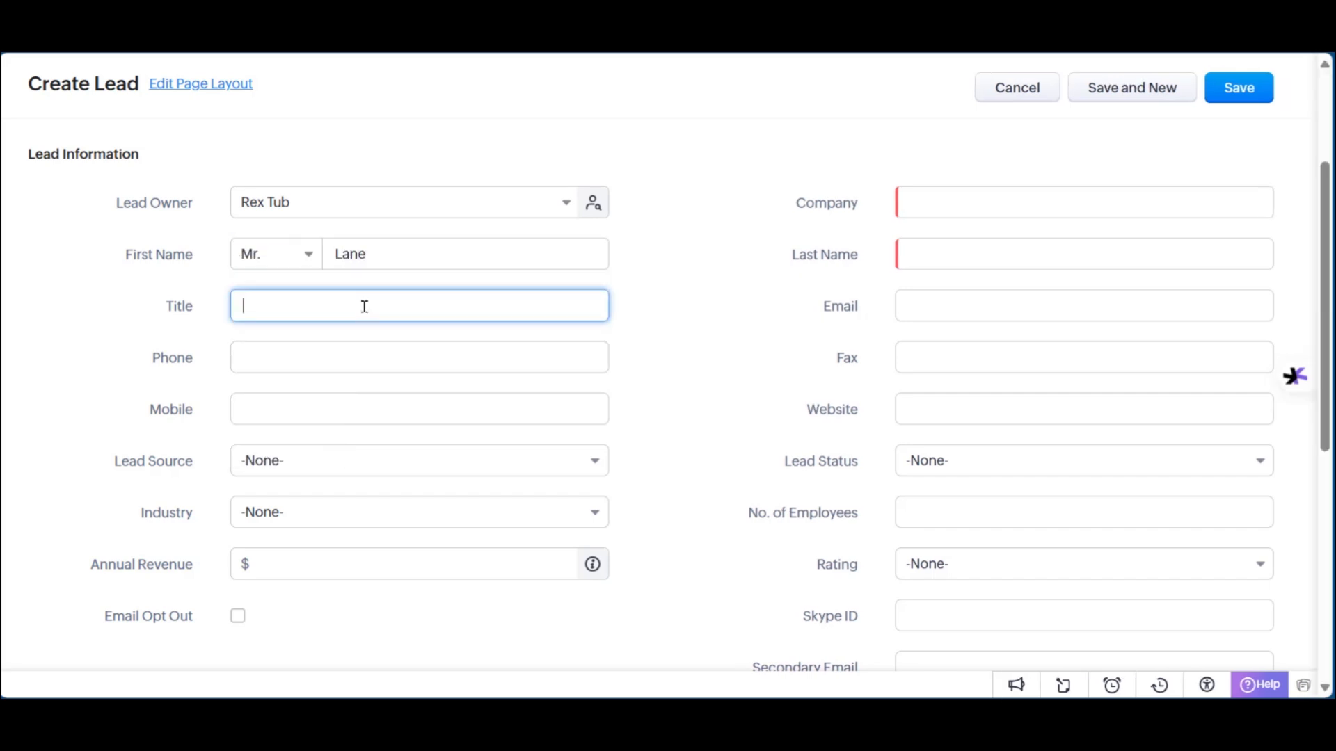
{"action": "left_click", "coordinate": [306, 364]}
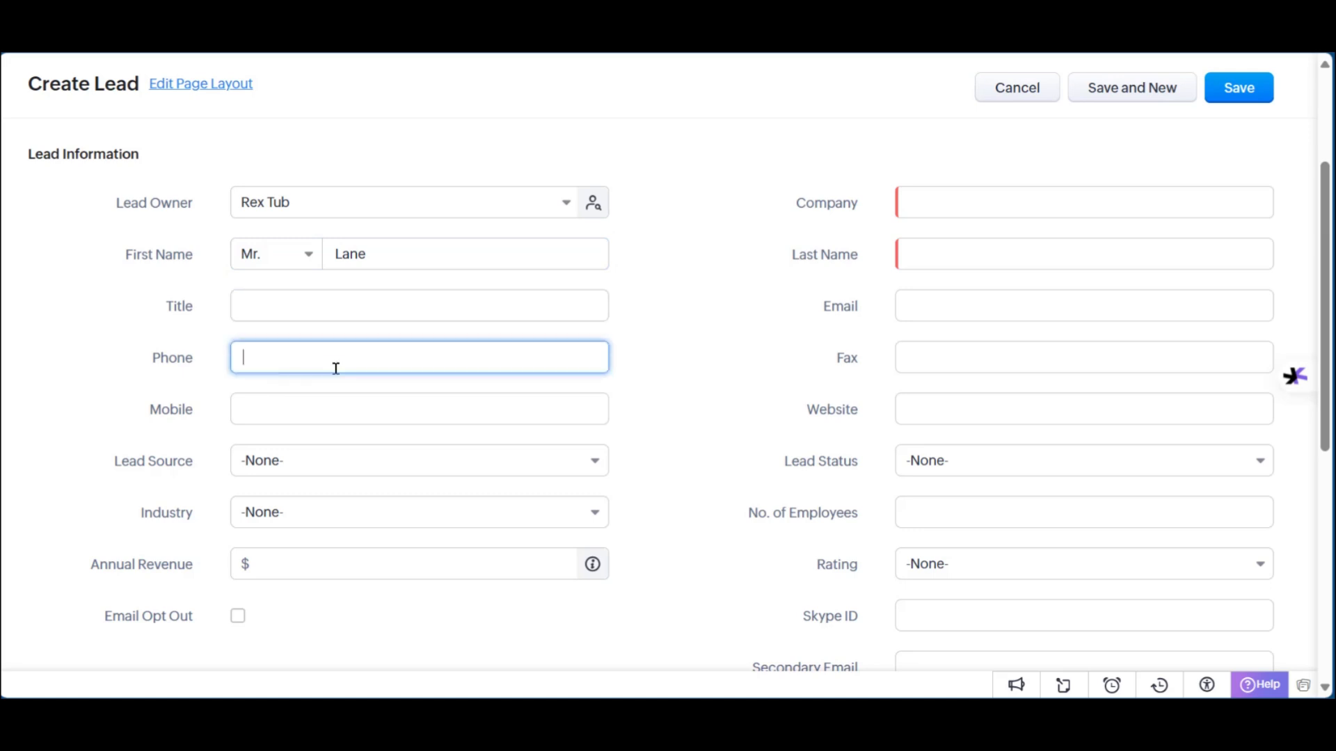
{"action": "left_click", "coordinate": [352, 420]}
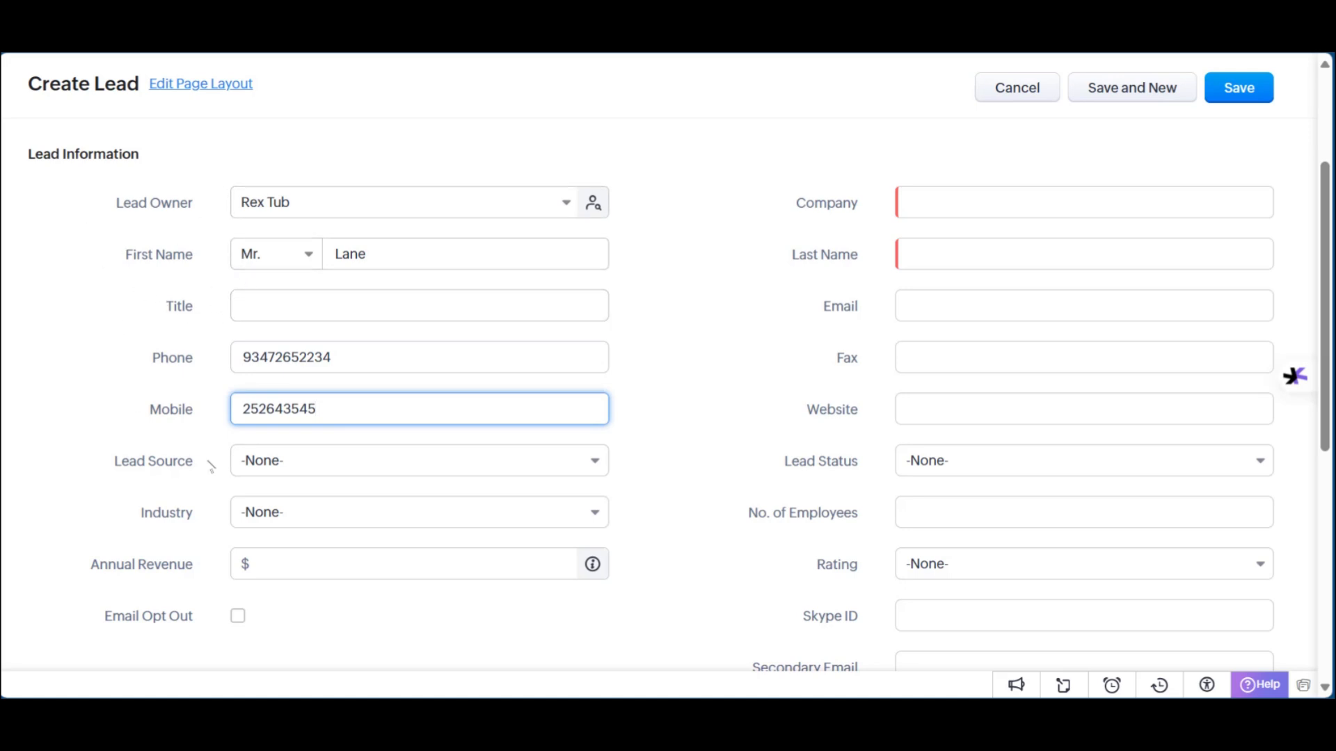
Step: Set lead source Cold Call, industry Service Provider and annual revenue 200000
{"action": "left_click", "coordinate": [274, 464]}
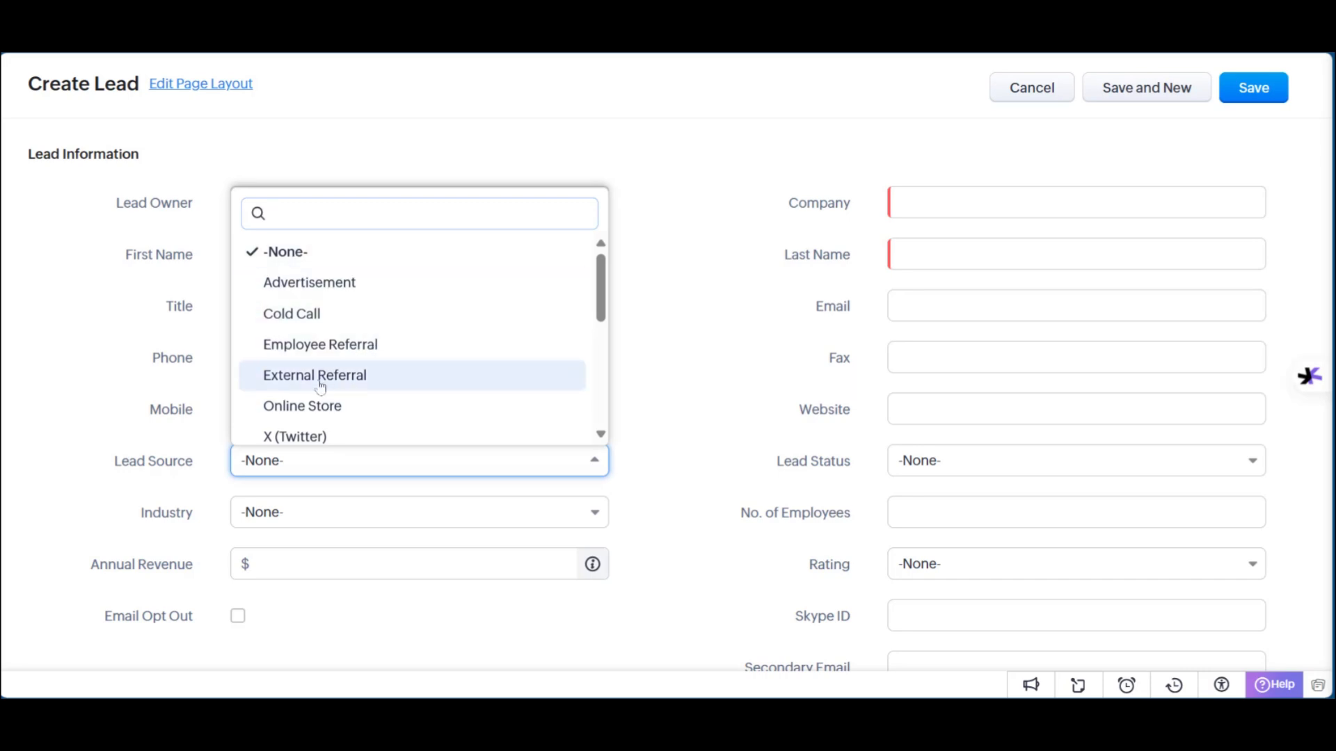
{"action": "scroll", "coordinate": [309, 412], "scroll_direction": "down", "scroll_amount": 3}
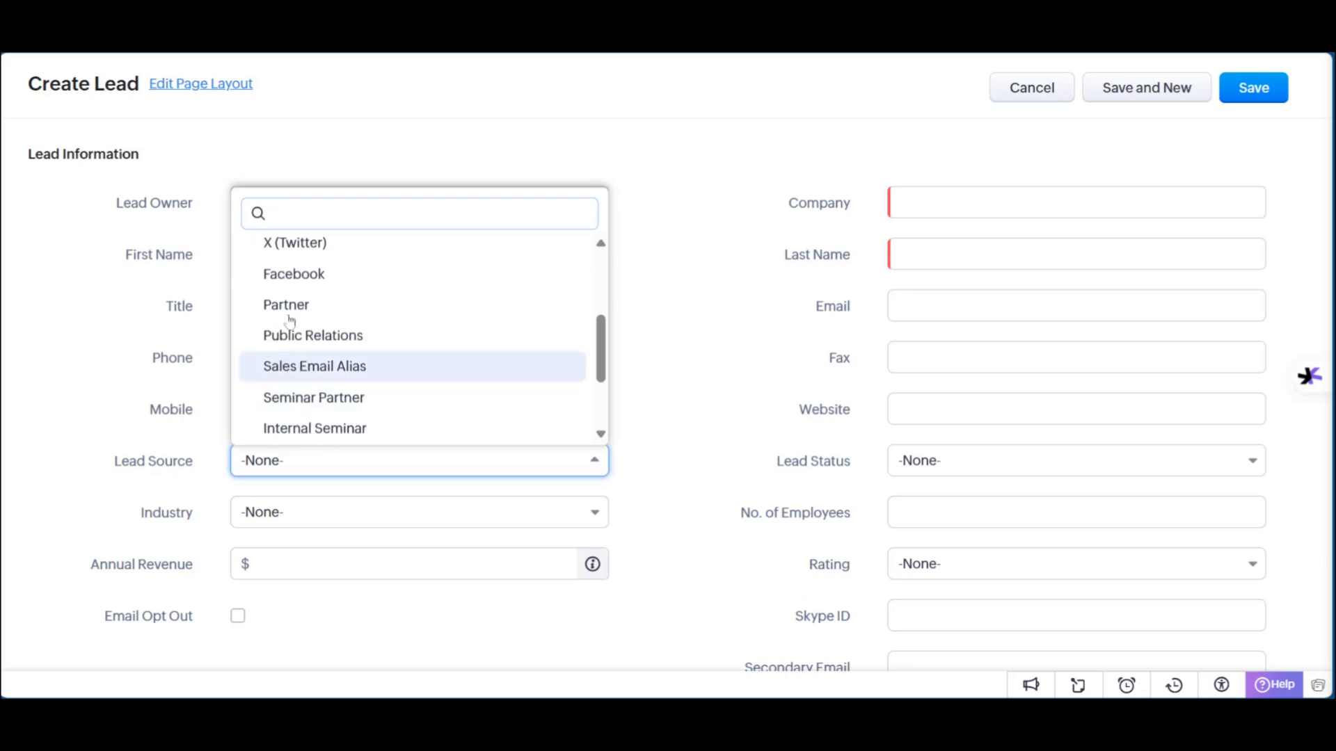
{"action": "scroll", "coordinate": [313, 298], "scroll_direction": "down", "scroll_amount": 2}
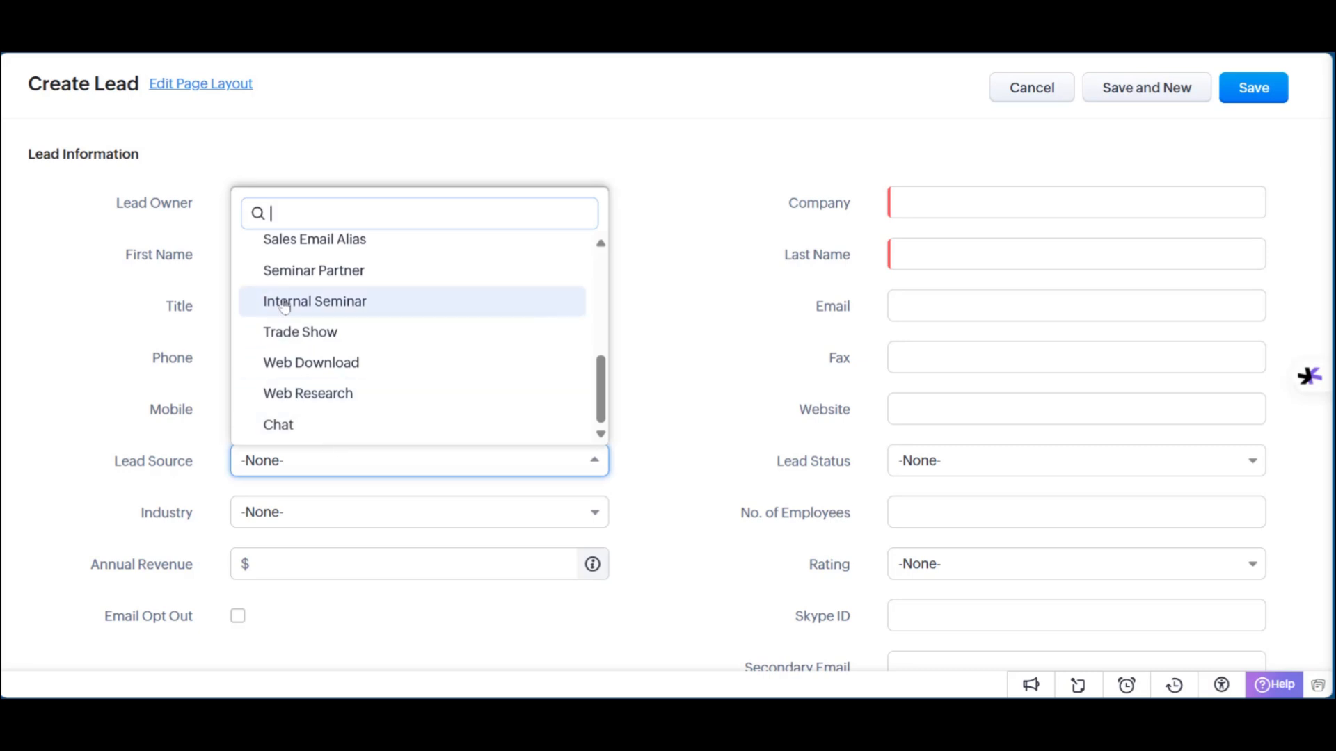
{"action": "scroll", "coordinate": [307, 327], "scroll_direction": "up", "scroll_amount": 5}
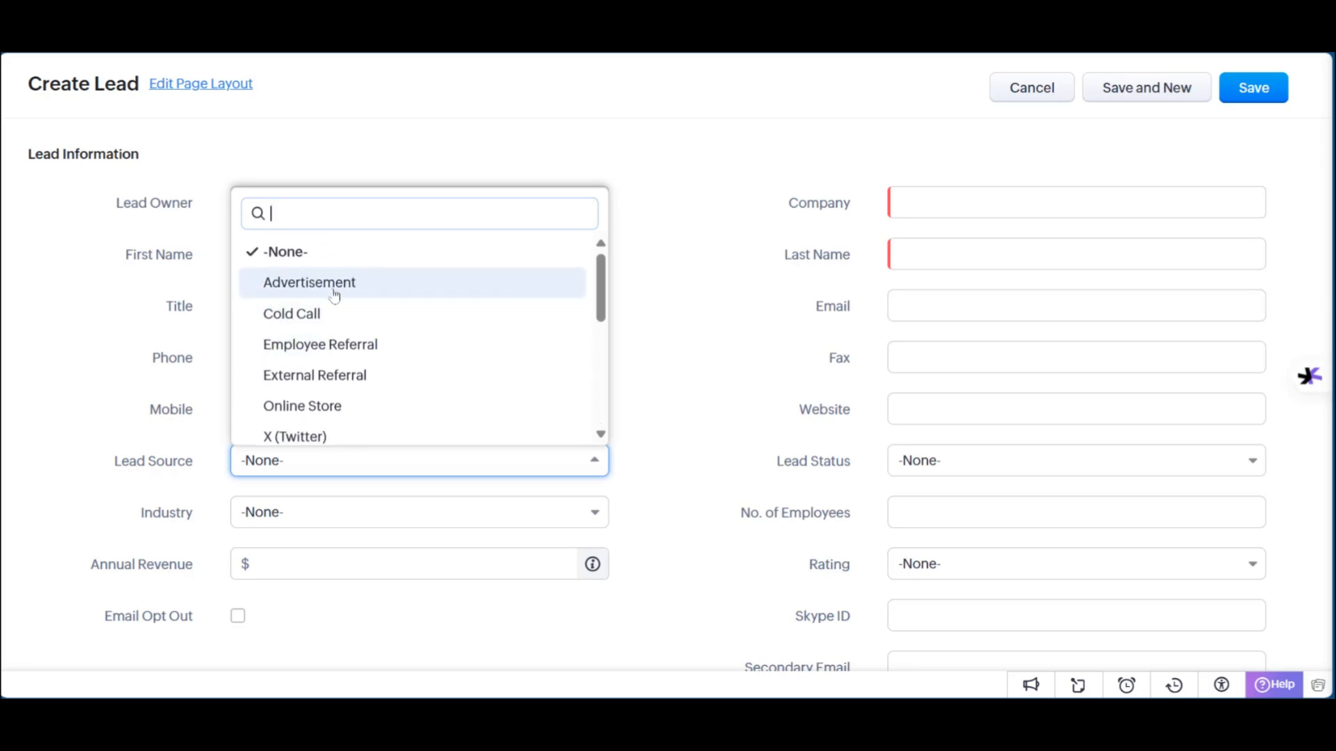
{"action": "left_click", "coordinate": [275, 315]}
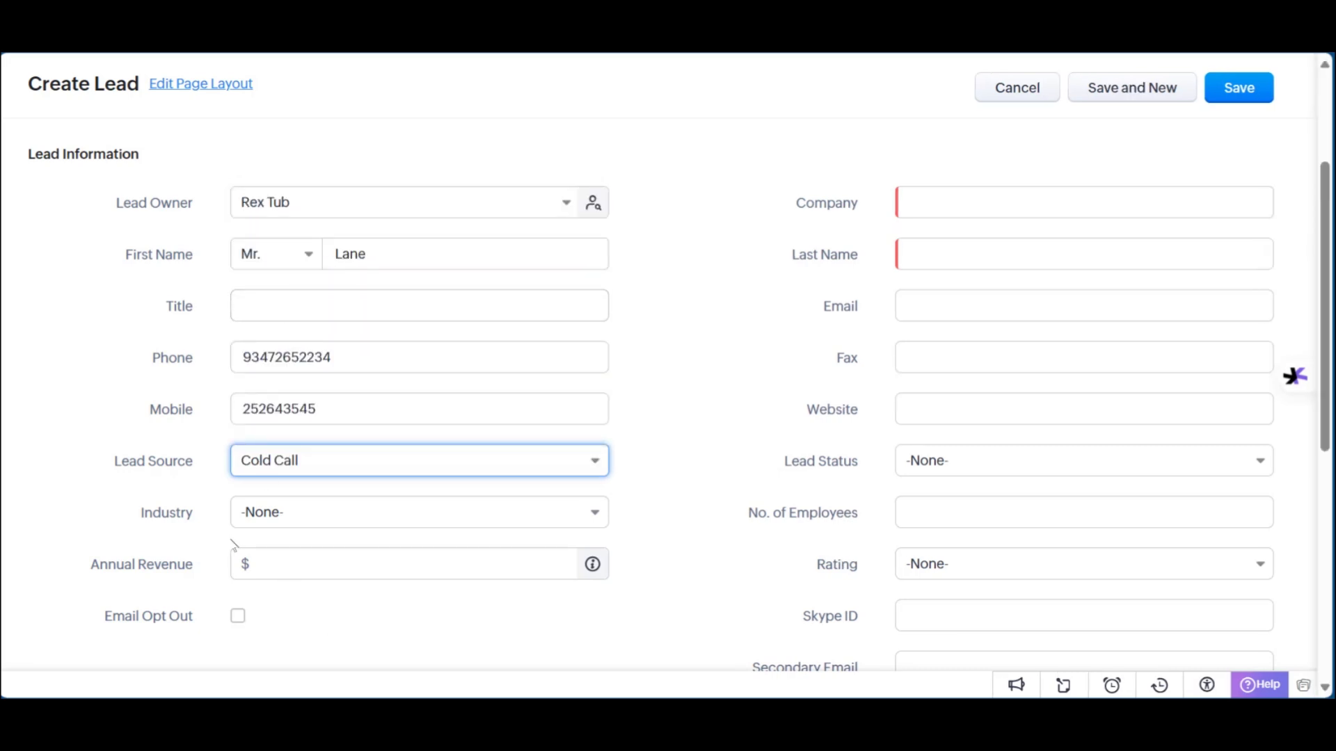
{"action": "left_click", "coordinate": [301, 516]}
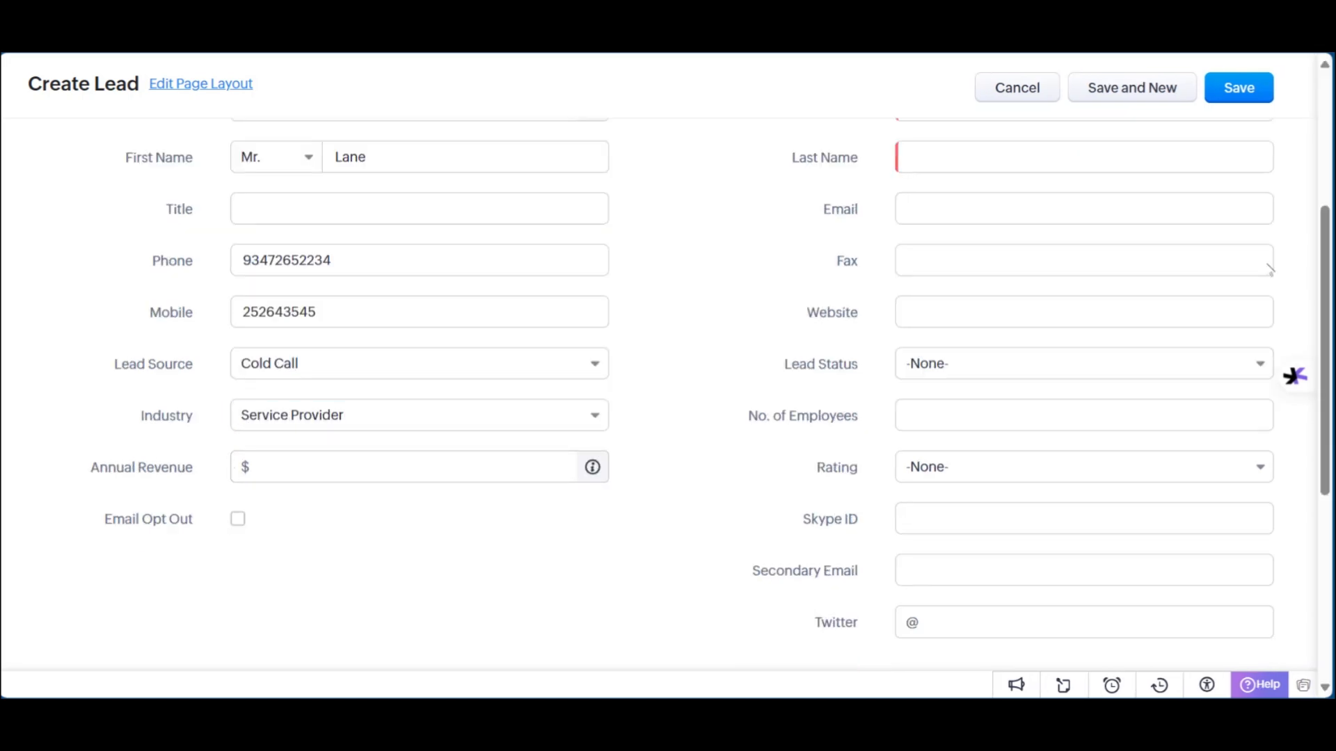
{"action": "left_click", "coordinate": [268, 469]}
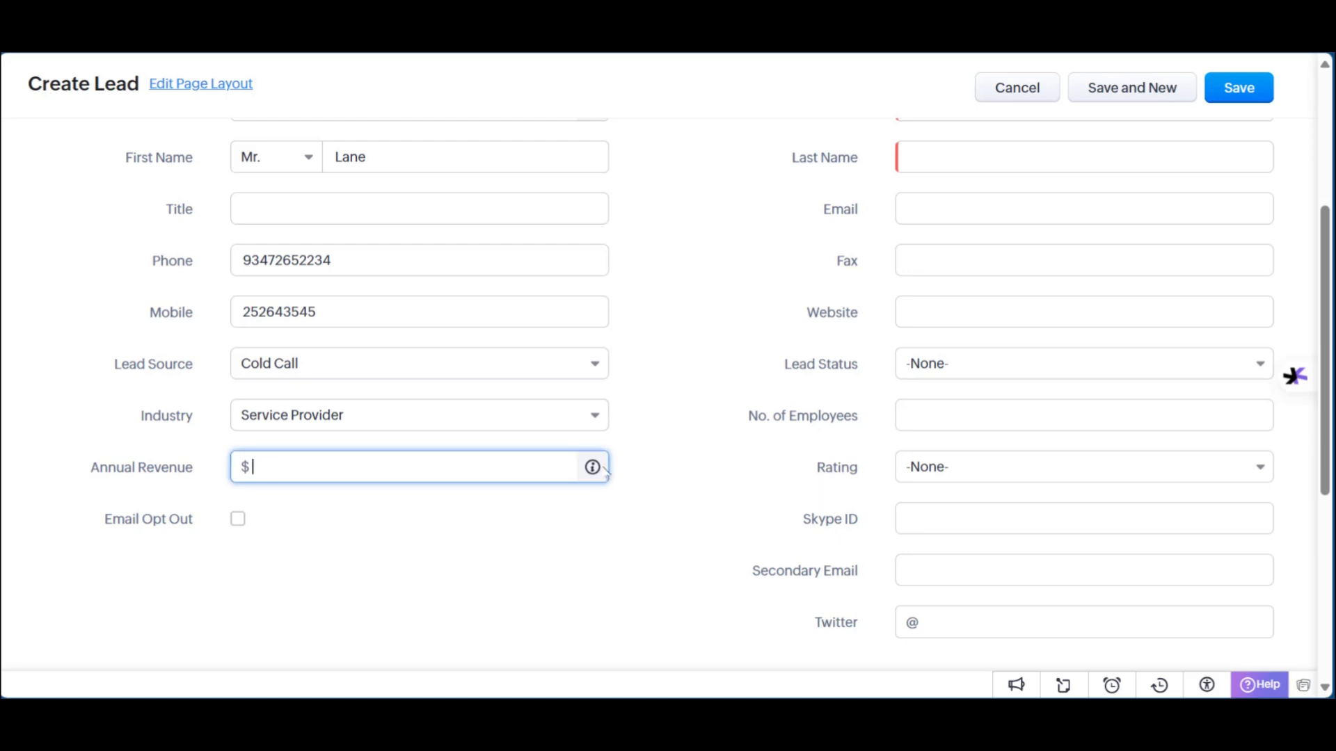
{"action": "type", "text": "200000"}
Step: Fill in company name xenos Link, the lead's last name and the suggested email address
{"action": "scroll", "coordinate": [885, 432], "scroll_direction": "up", "scroll_amount": 3}
{"action": "left_click", "coordinate": [939, 299]}
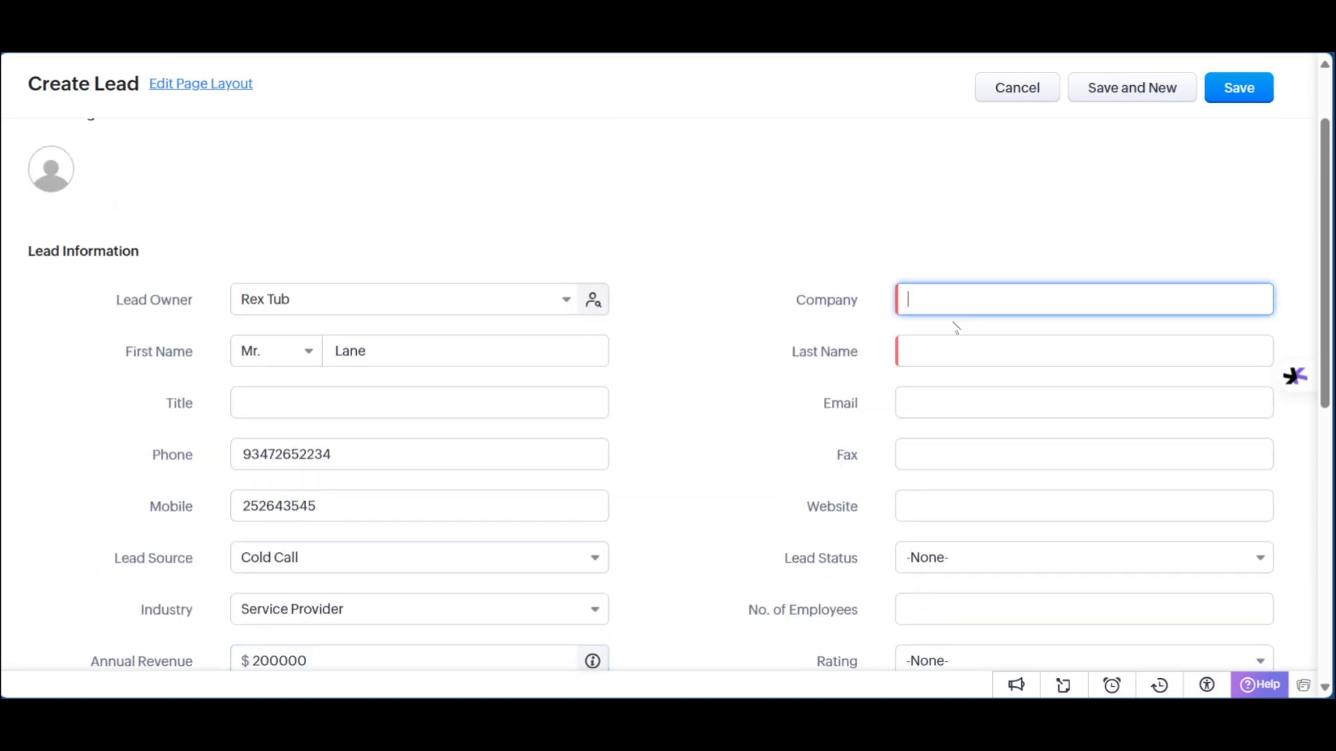
{"action": "type", "text": "xenos Link"}
{"action": "left_click", "coordinate": [933, 347]}
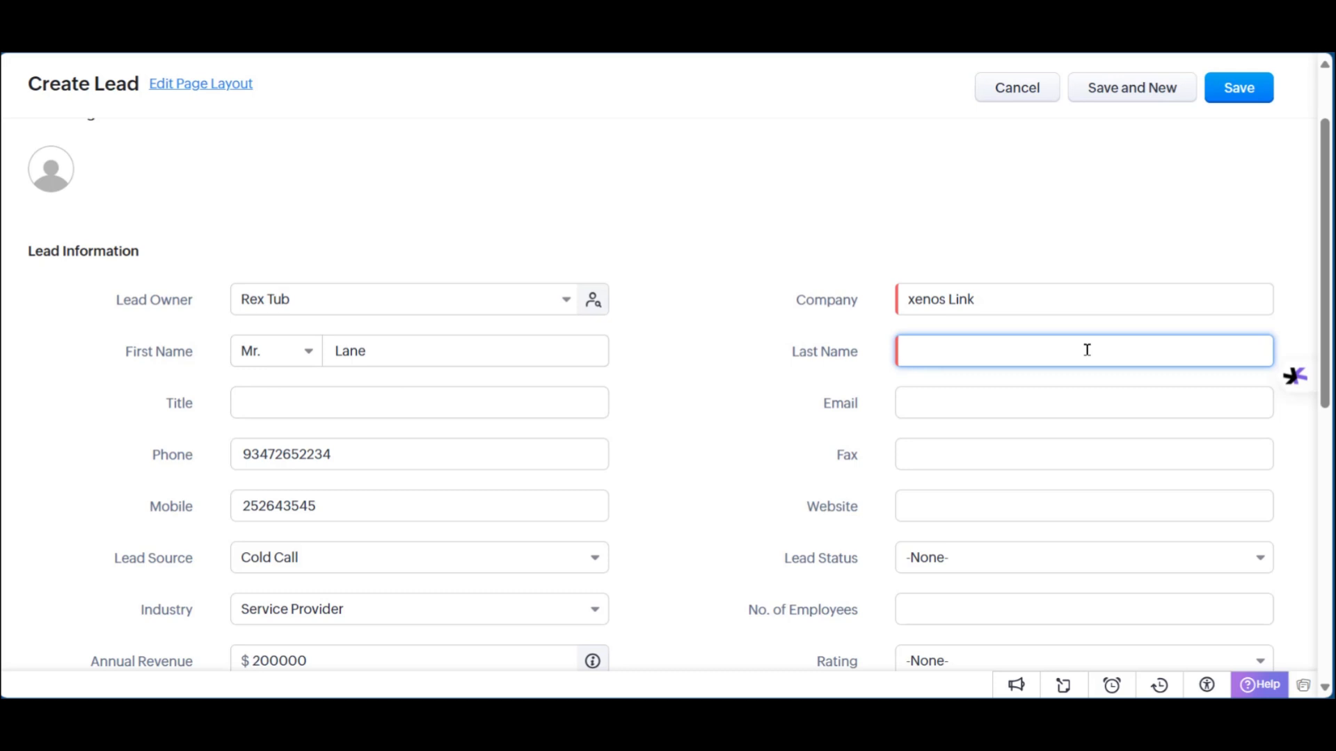
{"action": "type", "text": "Wong"}
{"action": "scroll", "coordinate": [835, 327], "scroll_direction": "down", "scroll_amount": 2}
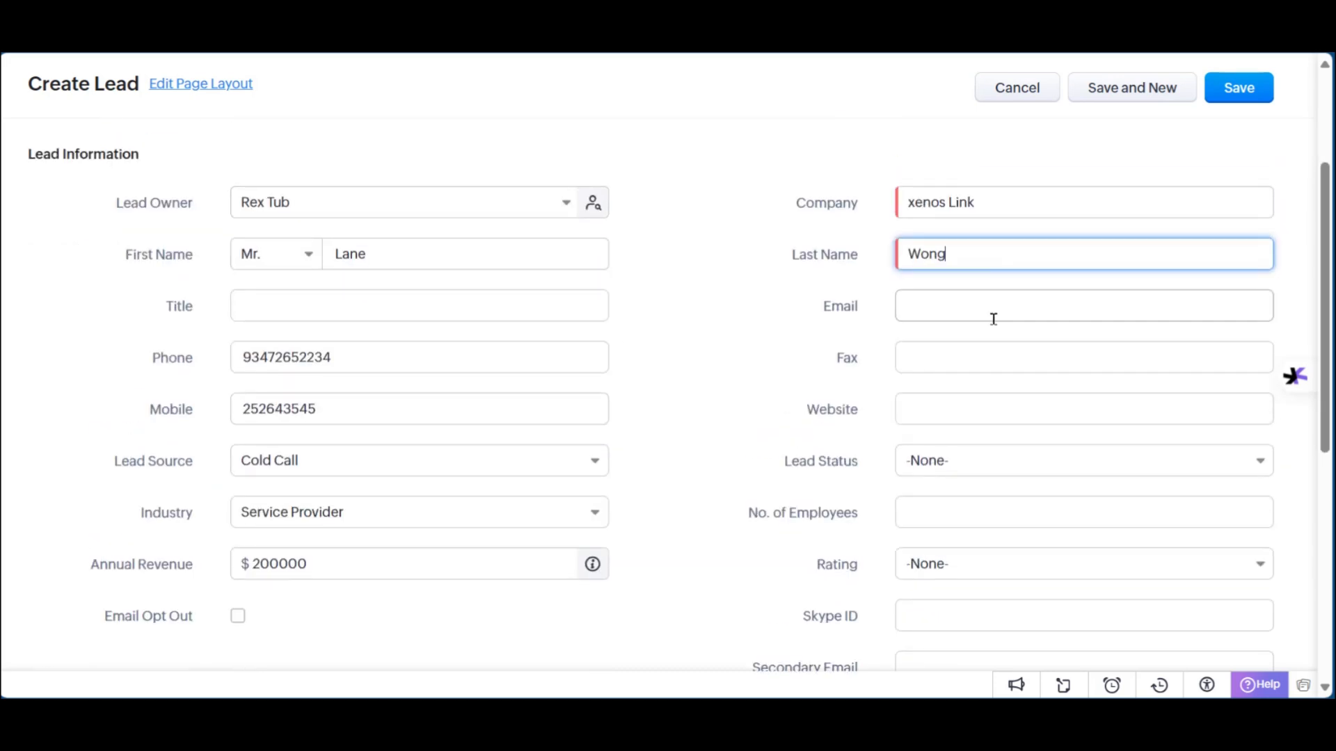
{"action": "left_click", "coordinate": [993, 310]}
{"action": "key", "text": "Down"}
{"action": "key", "text": "Return"}
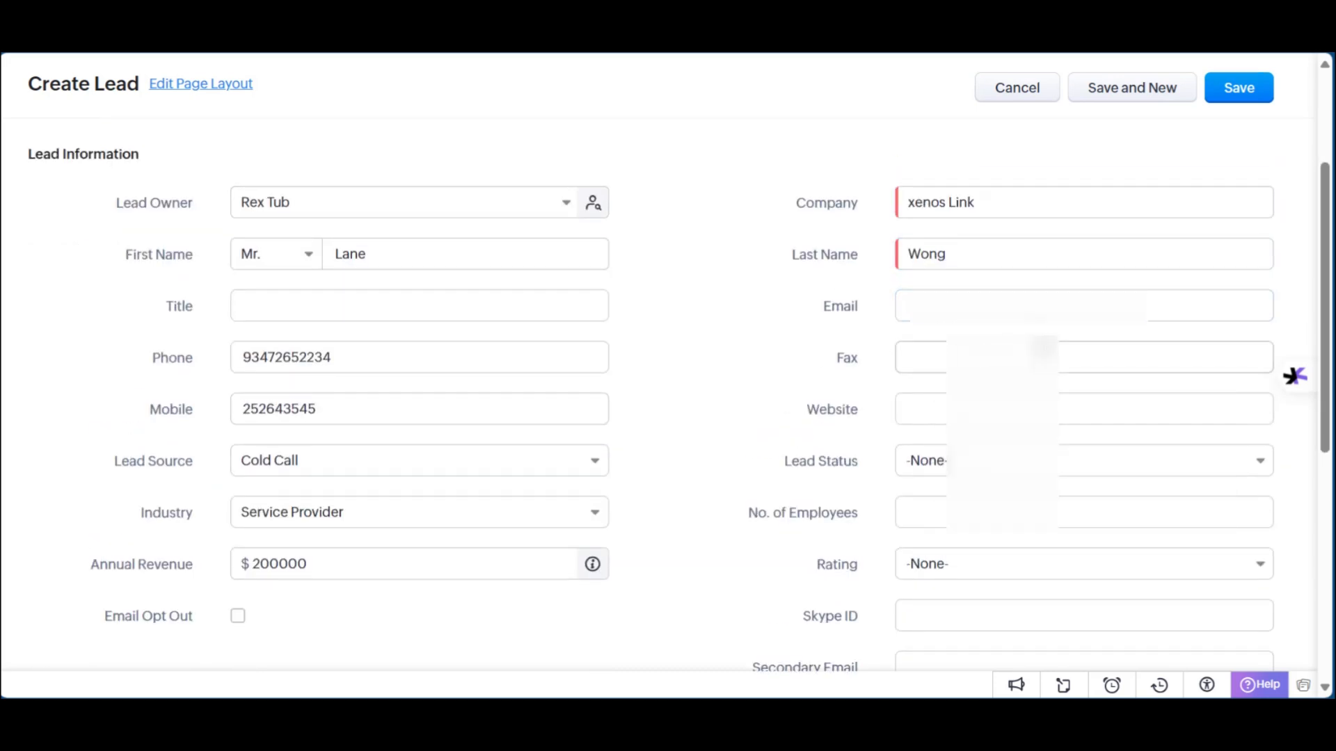
Step: Set the lead status to Contacted
{"action": "scroll", "coordinate": [835, 313], "scroll_direction": "down", "scroll_amount": 2}
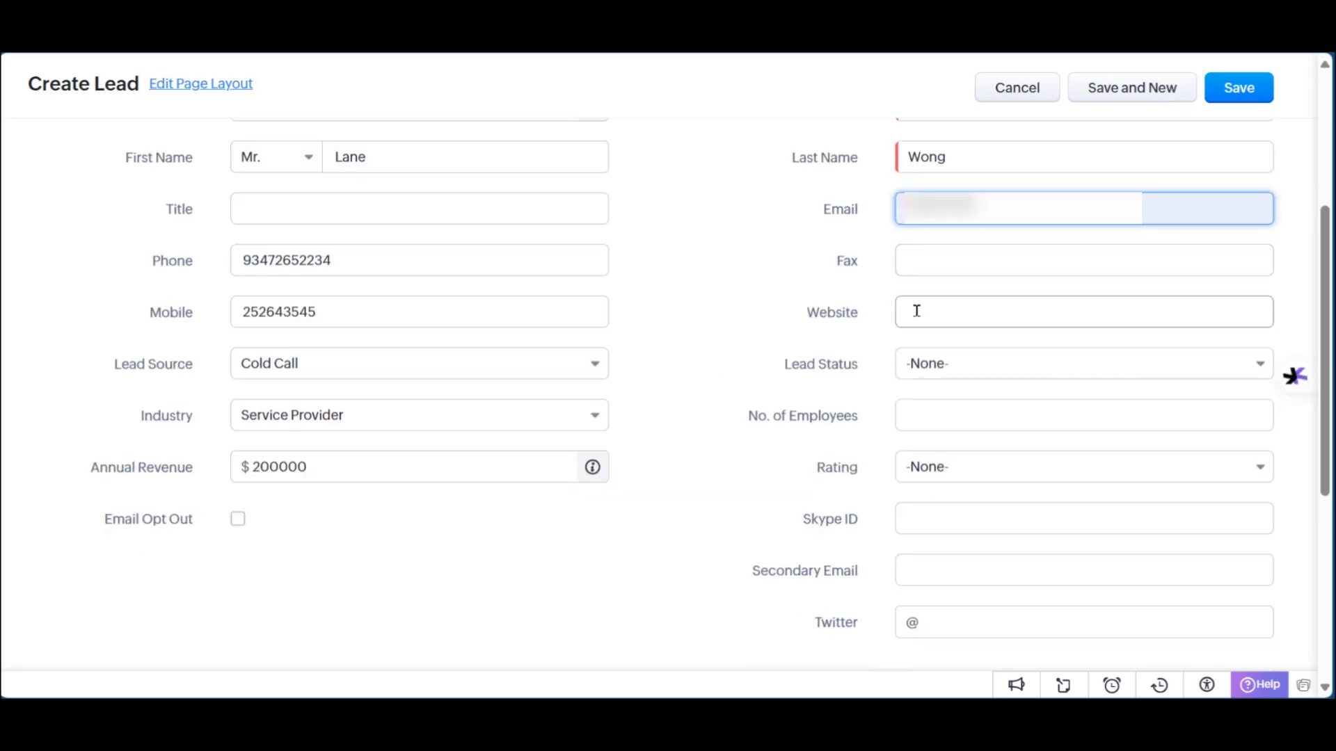
{"action": "scroll", "coordinate": [870, 383], "scroll_direction": "down", "scroll_amount": 4}
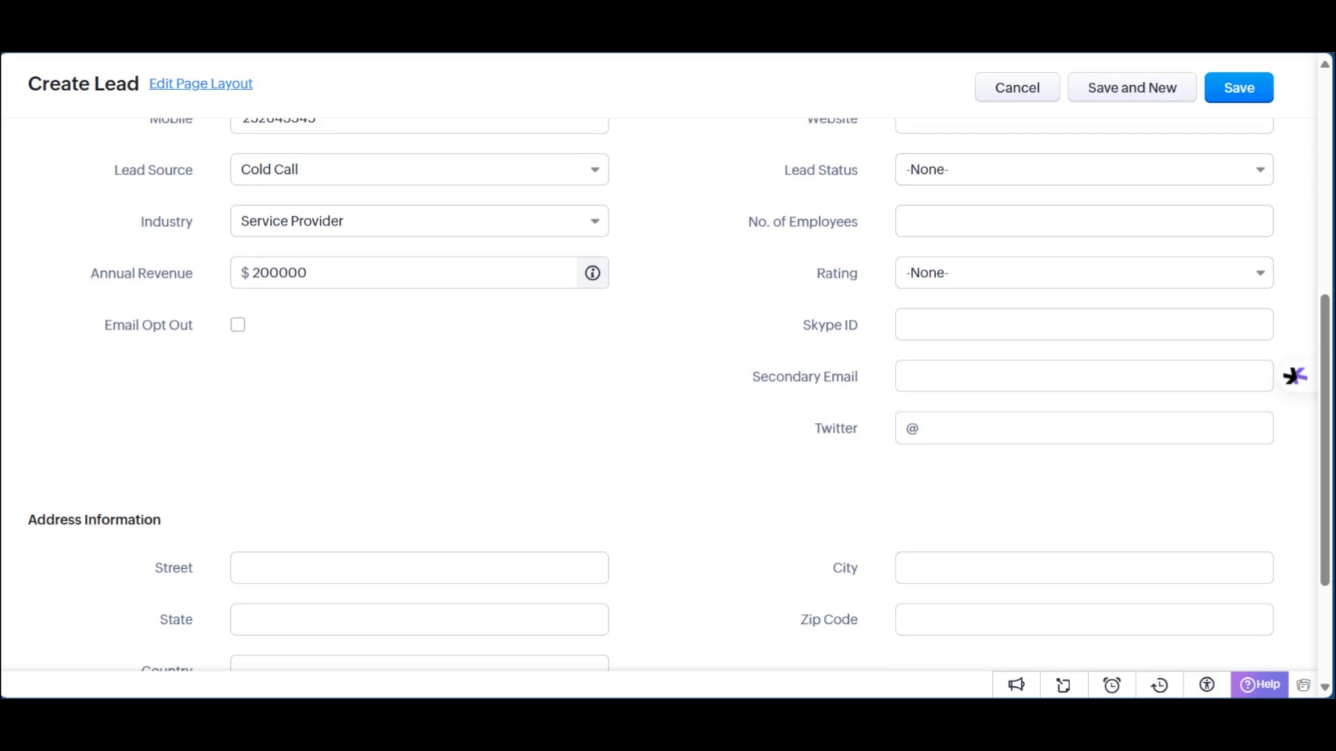
{"action": "left_click", "coordinate": [1253, 172]}
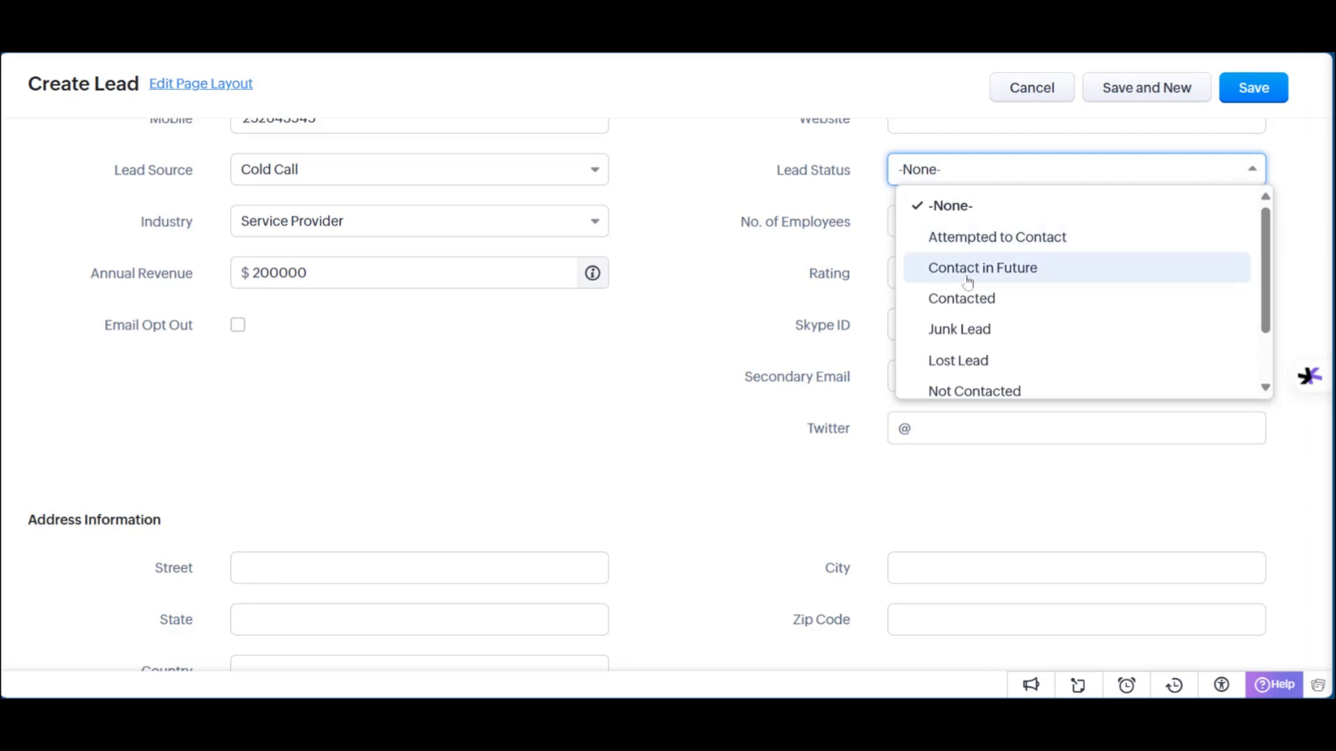
{"action": "scroll", "coordinate": [986, 302], "scroll_direction": "down", "scroll_amount": 2}
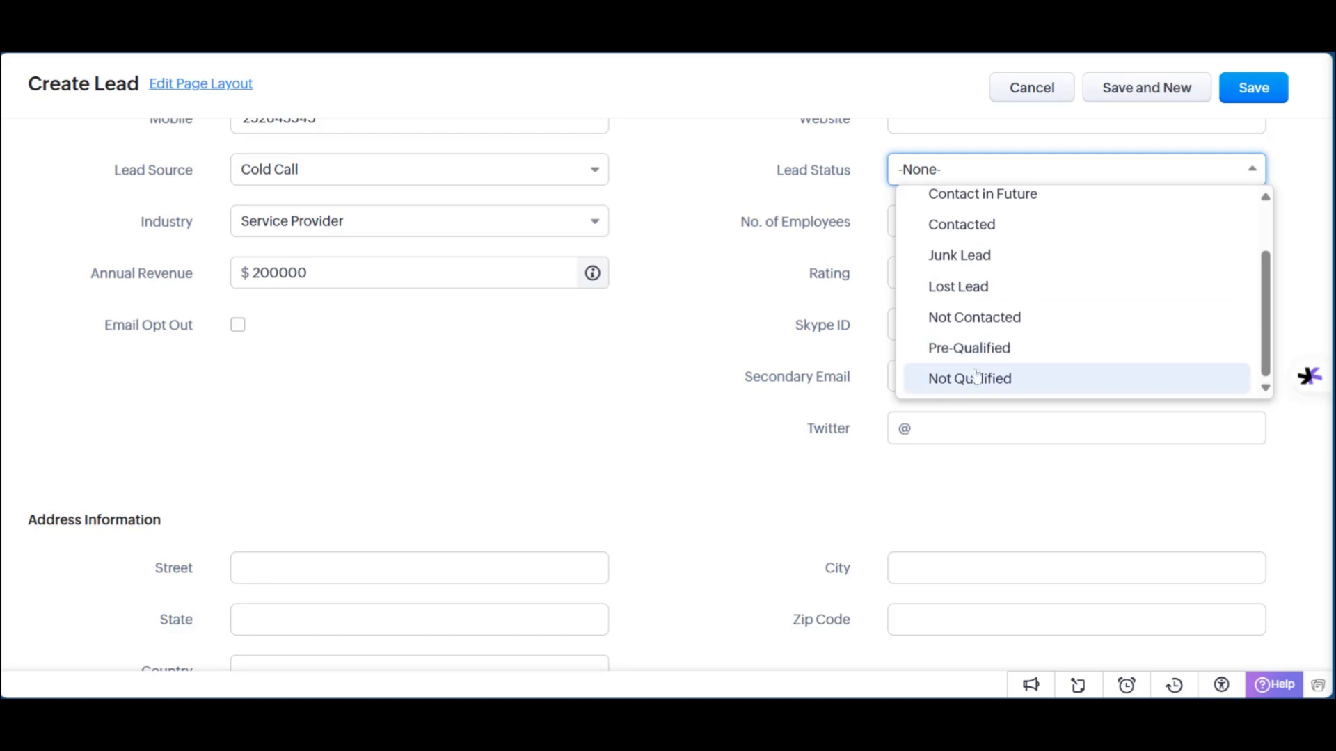
{"action": "scroll", "coordinate": [970, 316], "scroll_direction": "up", "scroll_amount": 2}
{"action": "left_click", "coordinate": [962, 299]}
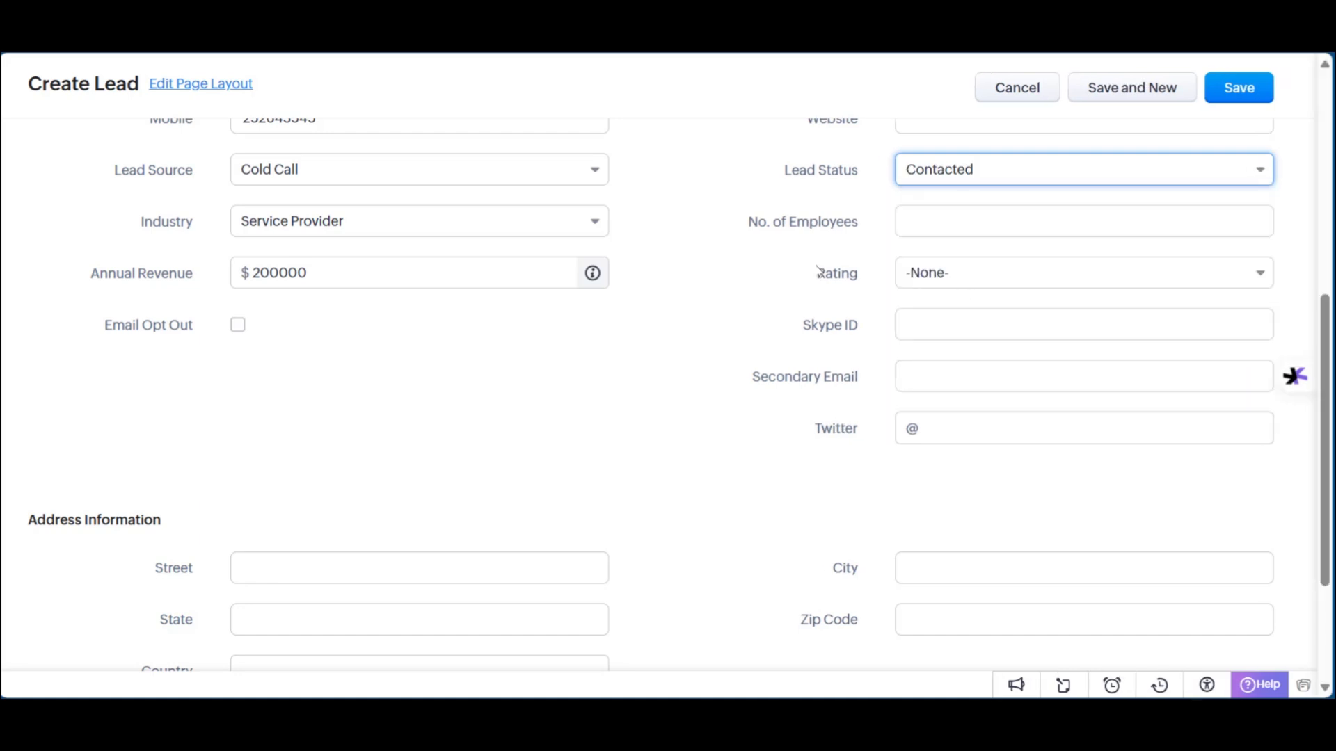
{"action": "scroll", "coordinate": [819, 270], "scroll_direction": "up", "scroll_amount": 3}
Step: Enter 500 employees and rate the lead Active, then review the completed form
{"action": "left_click", "coordinate": [959, 413]}
{"action": "type", "text": "500"}
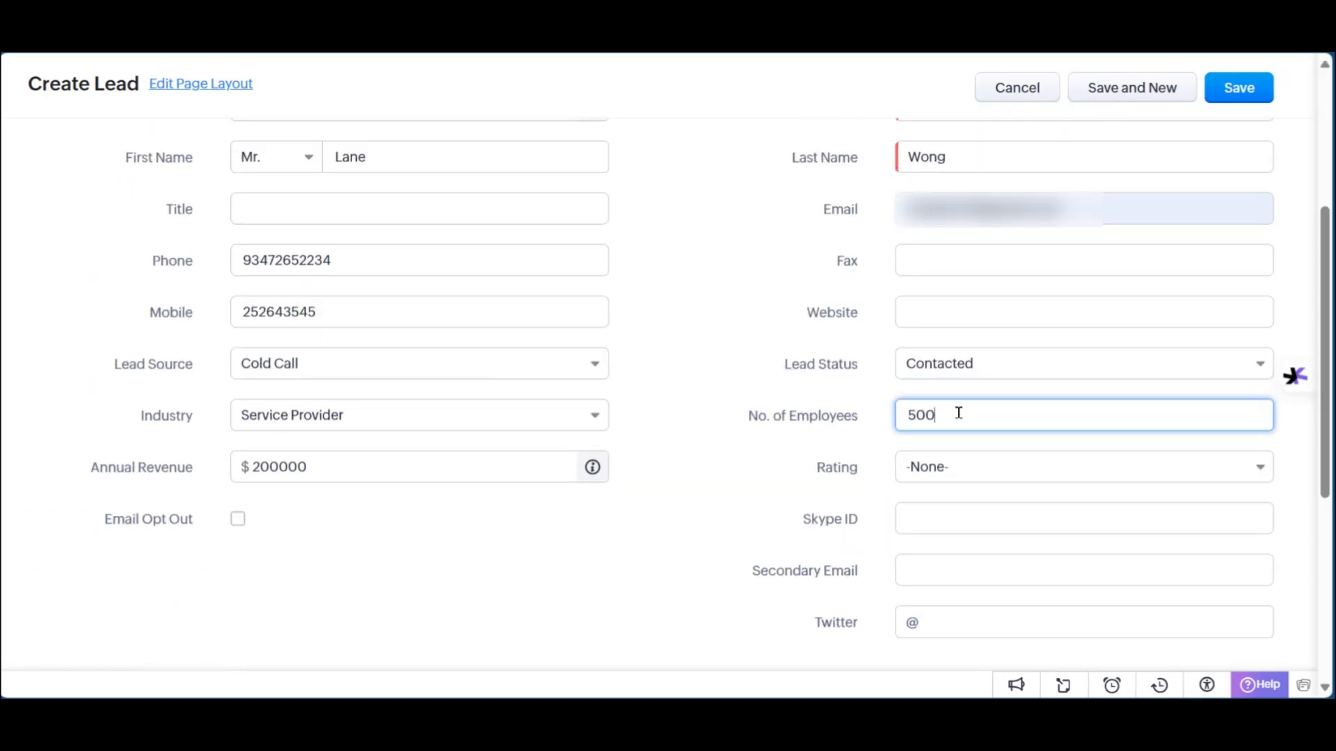
{"action": "left_click", "coordinate": [968, 471]}
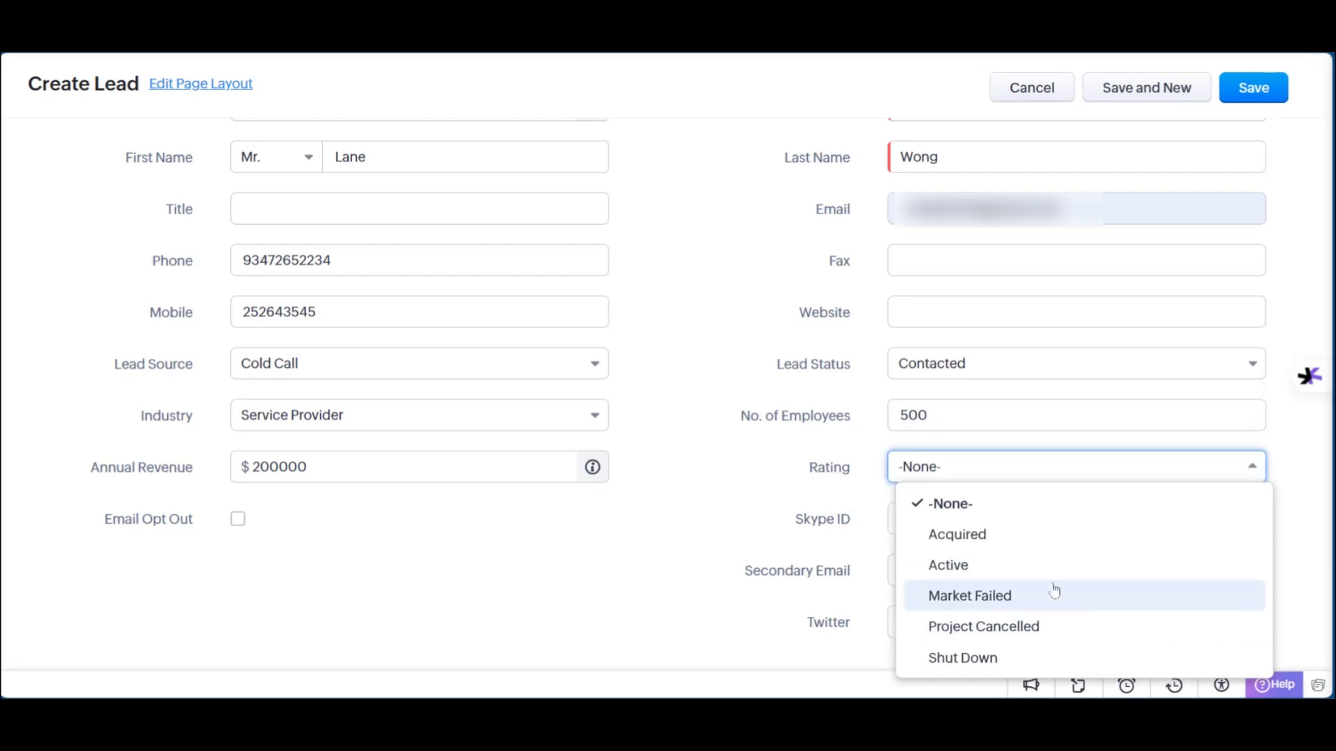
{"action": "left_click", "coordinate": [993, 566]}
{"action": "scroll", "coordinate": [850, 487], "scroll_direction": "down", "scroll_amount": 1}
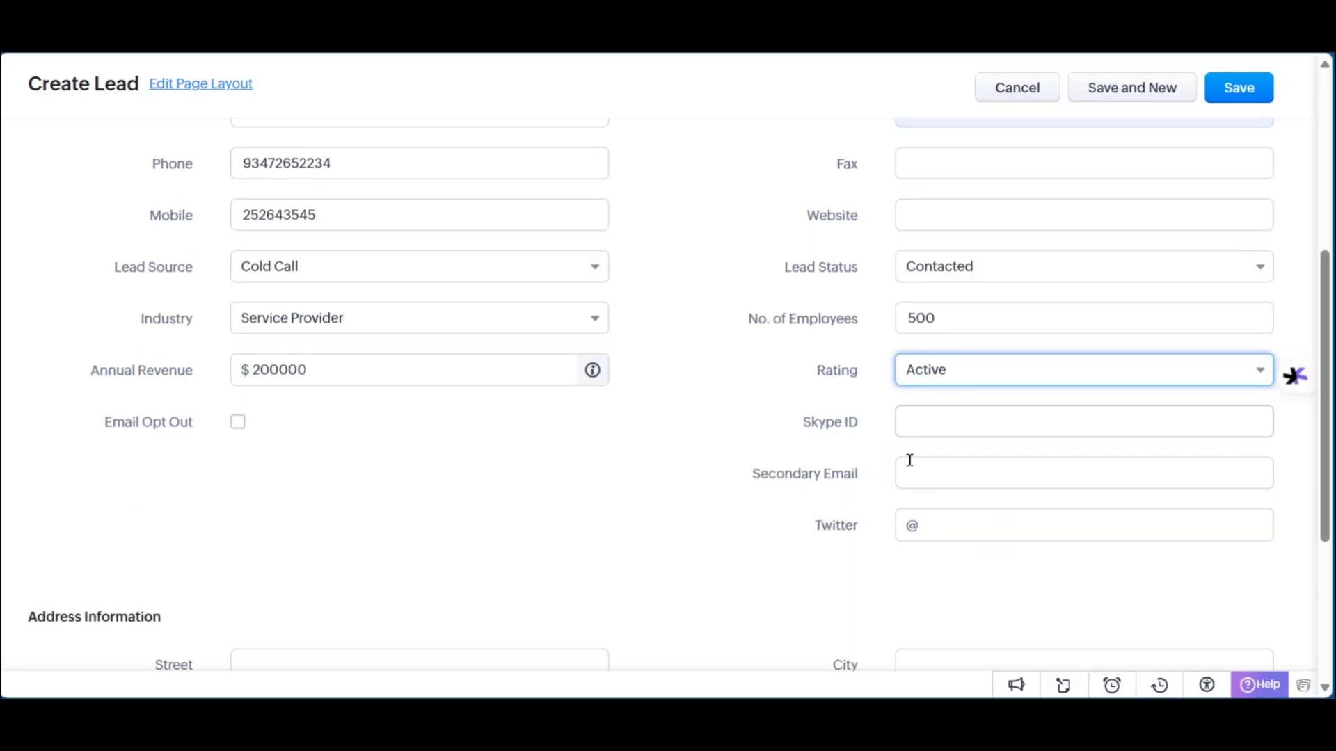
{"action": "scroll", "coordinate": [867, 459], "scroll_direction": "down", "scroll_amount": 2}
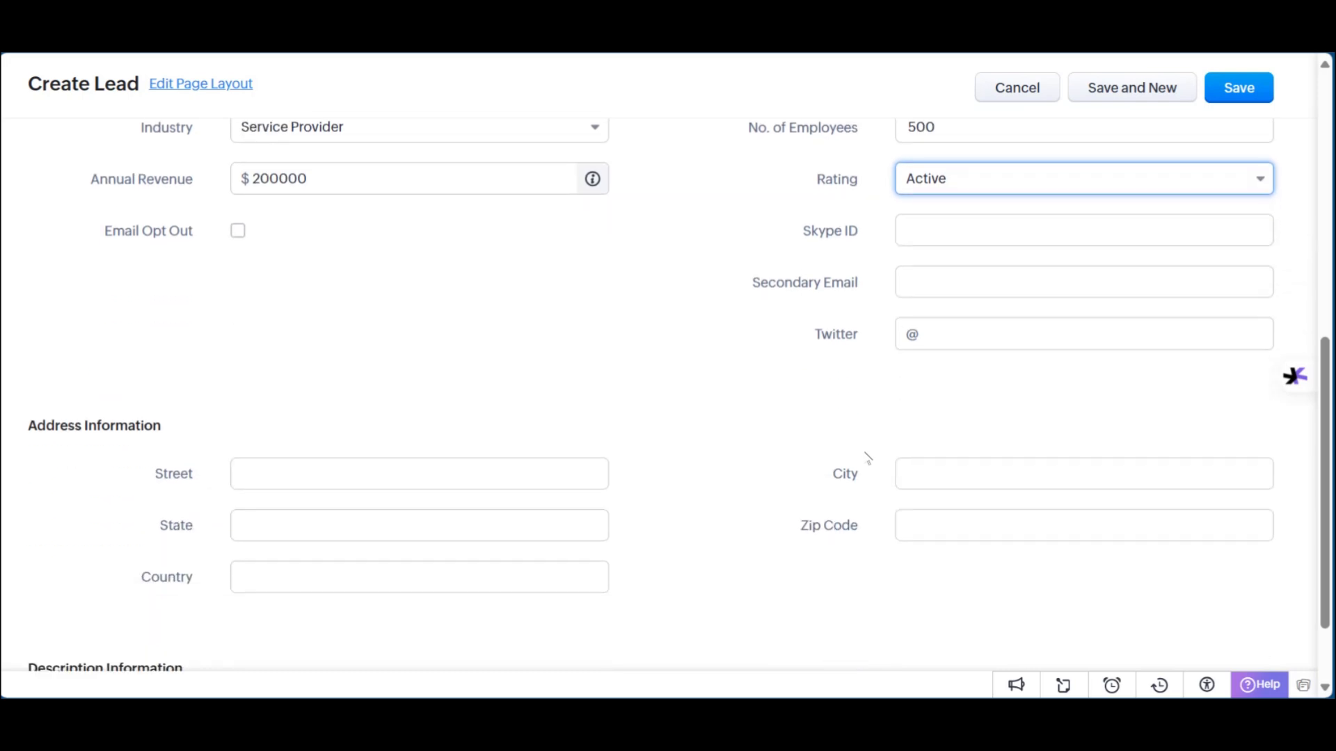
{"action": "scroll", "coordinate": [905, 355], "scroll_direction": "down", "scroll_amount": 1}
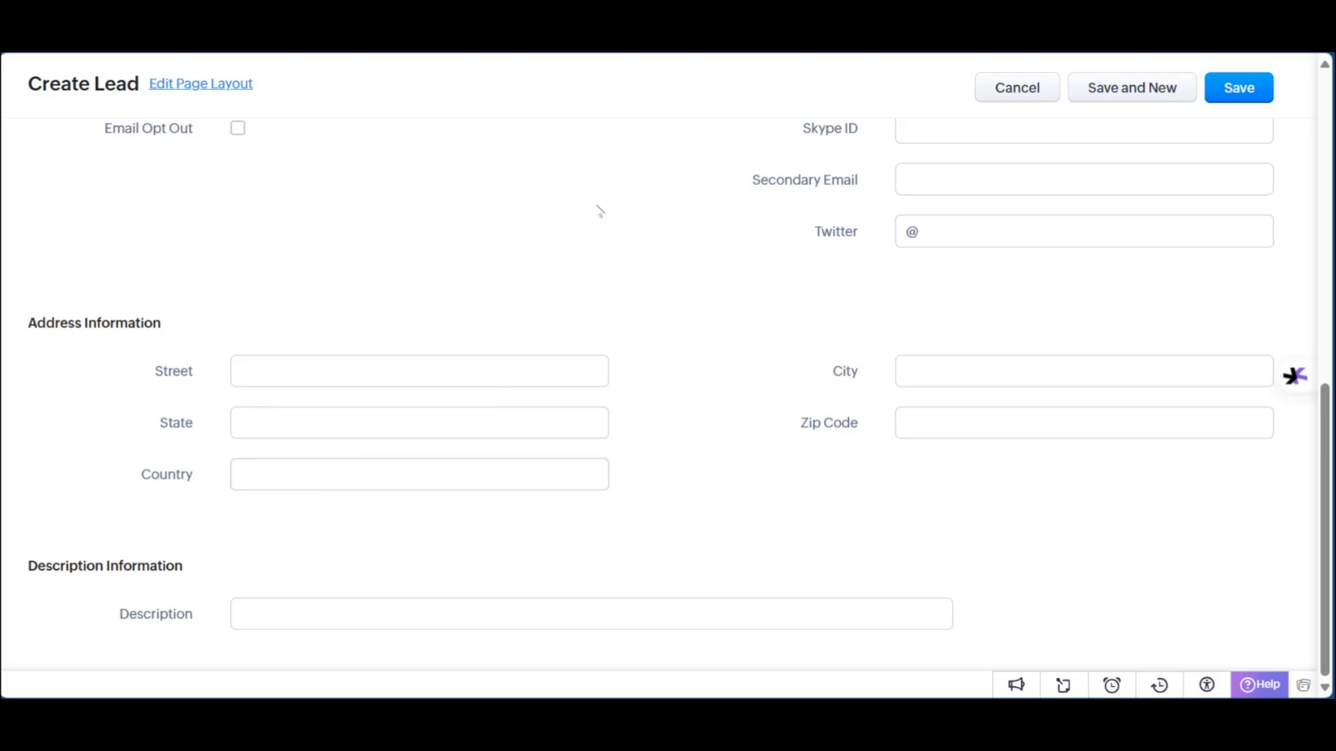
{"action": "scroll", "coordinate": [704, 367], "scroll_direction": "up", "scroll_amount": 7}
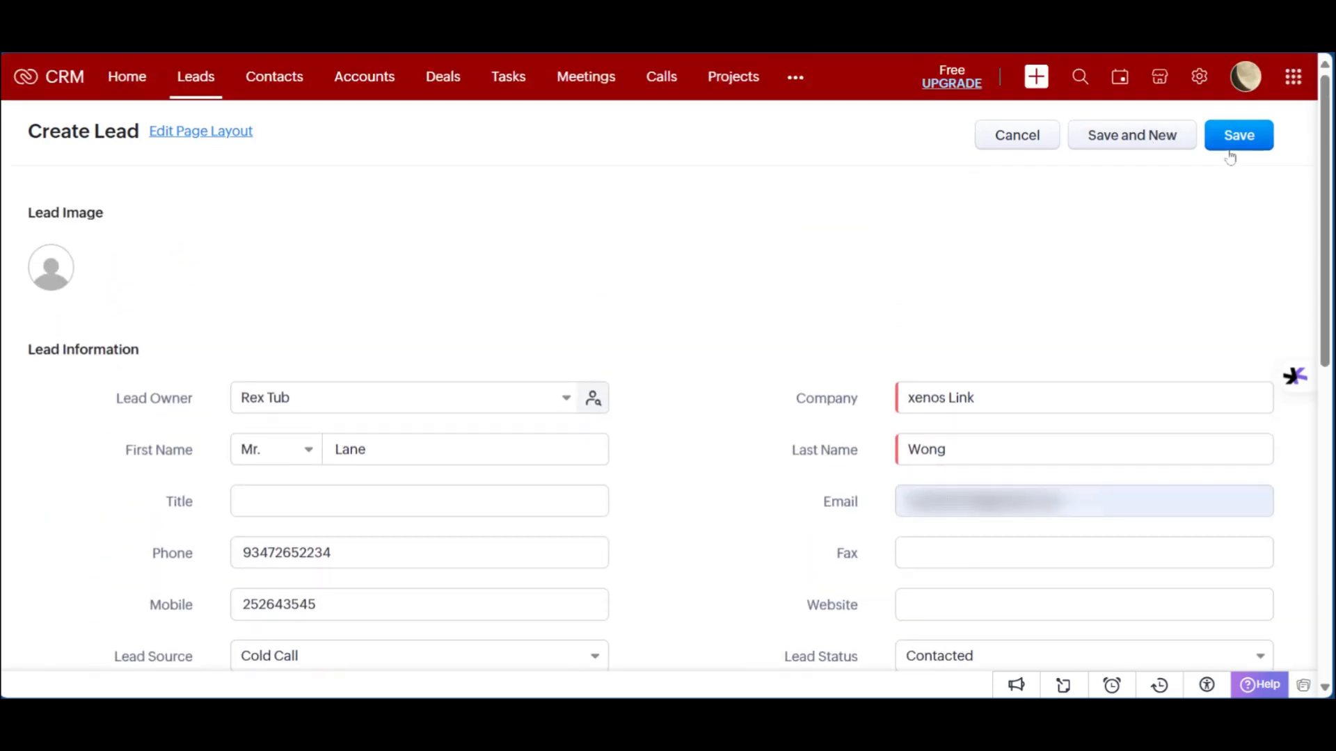
Step: Save the xenos Link lead, toggle its details, and check the Timeline's Lead Created entry
{"action": "left_click", "coordinate": [1223, 143]}
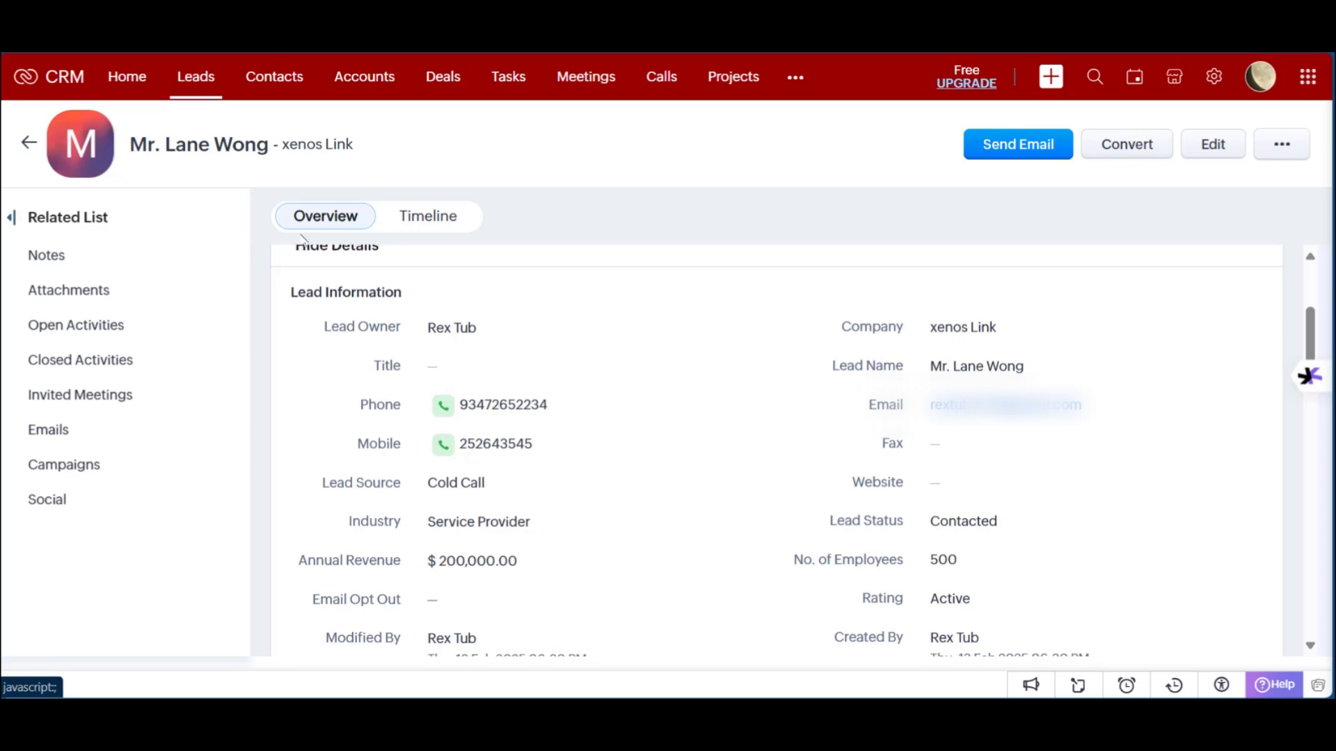
{"action": "scroll", "coordinate": [529, 459], "scroll_direction": "up", "scroll_amount": 4}
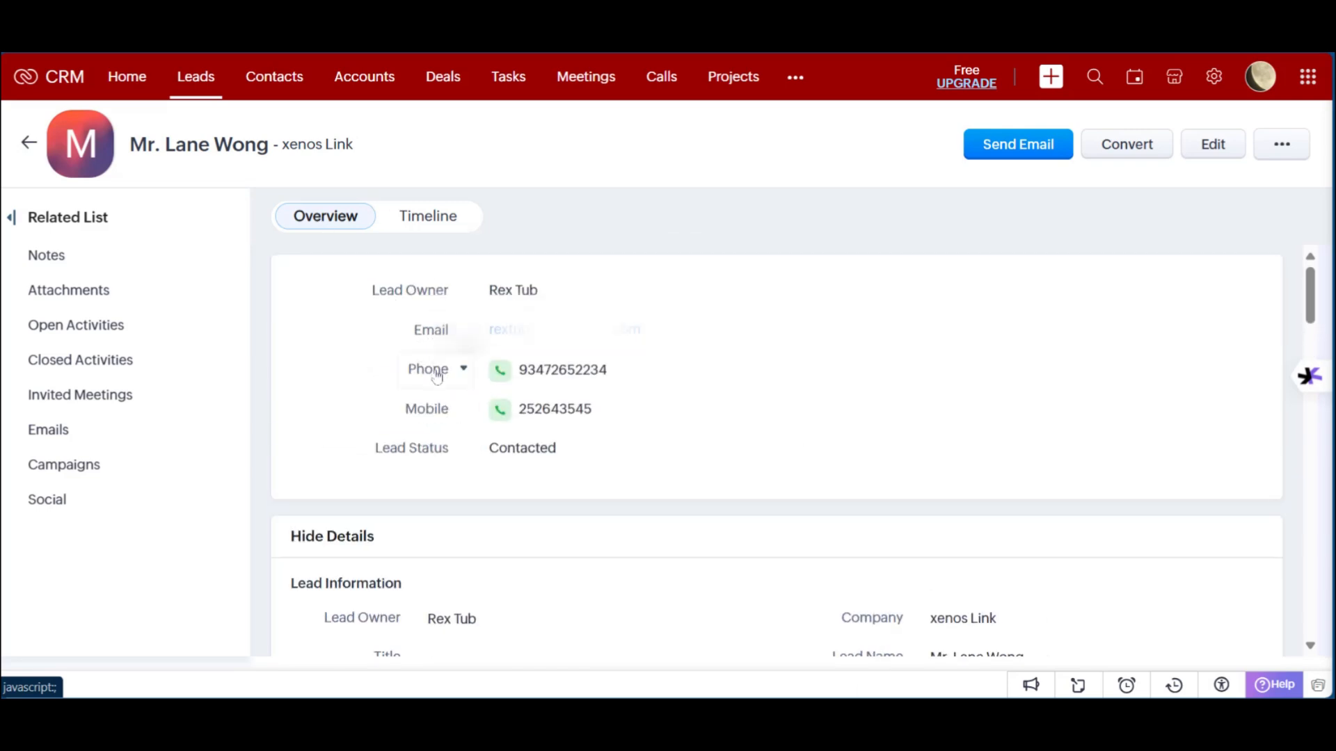
{"action": "scroll", "coordinate": [487, 473], "scroll_direction": "down", "scroll_amount": 3}
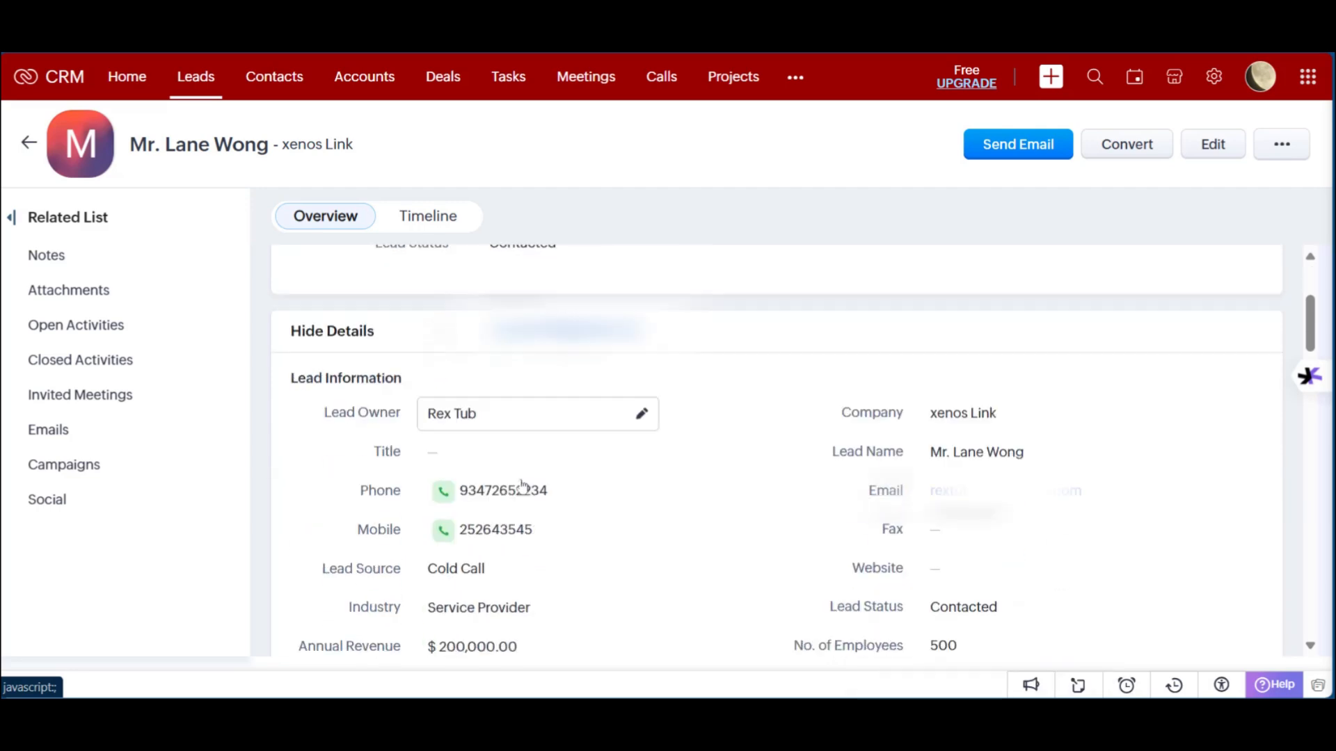
{"action": "scroll", "coordinate": [374, 369], "scroll_direction": "up", "scroll_amount": 3}
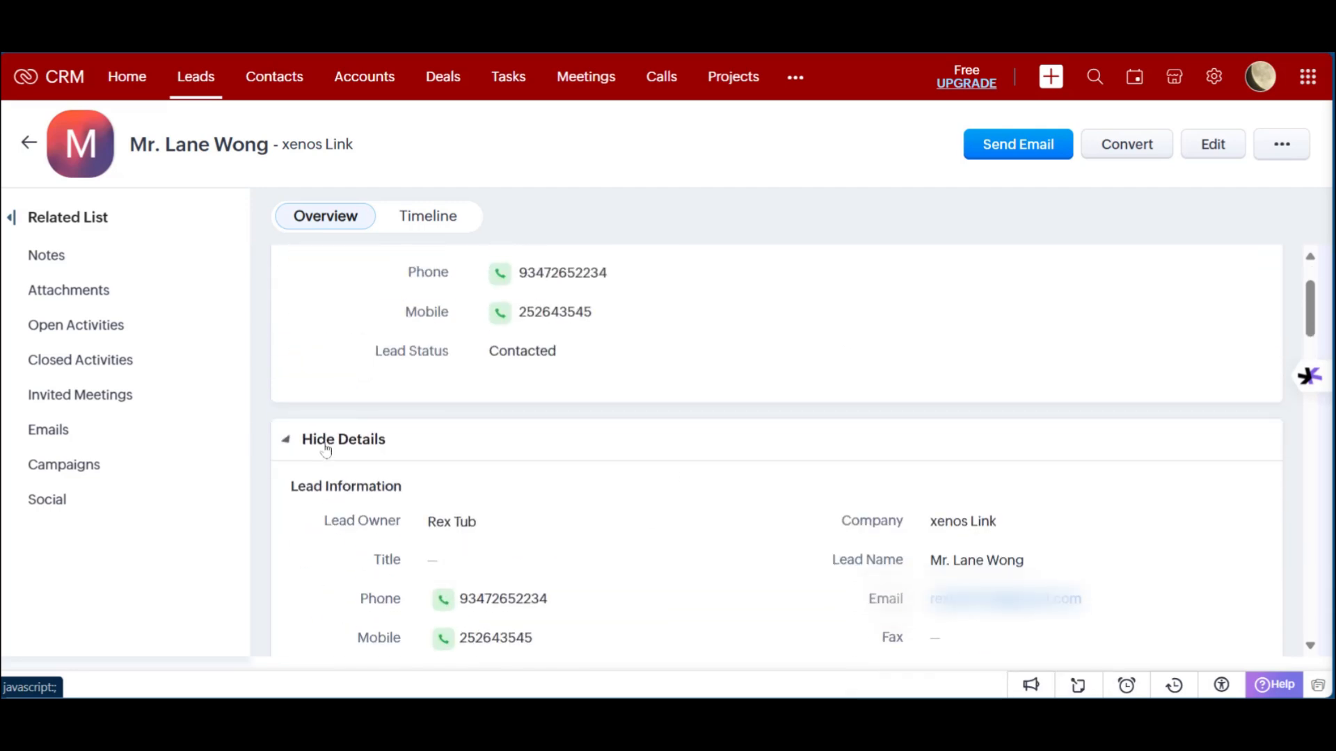
{"action": "left_click", "coordinate": [291, 441]}
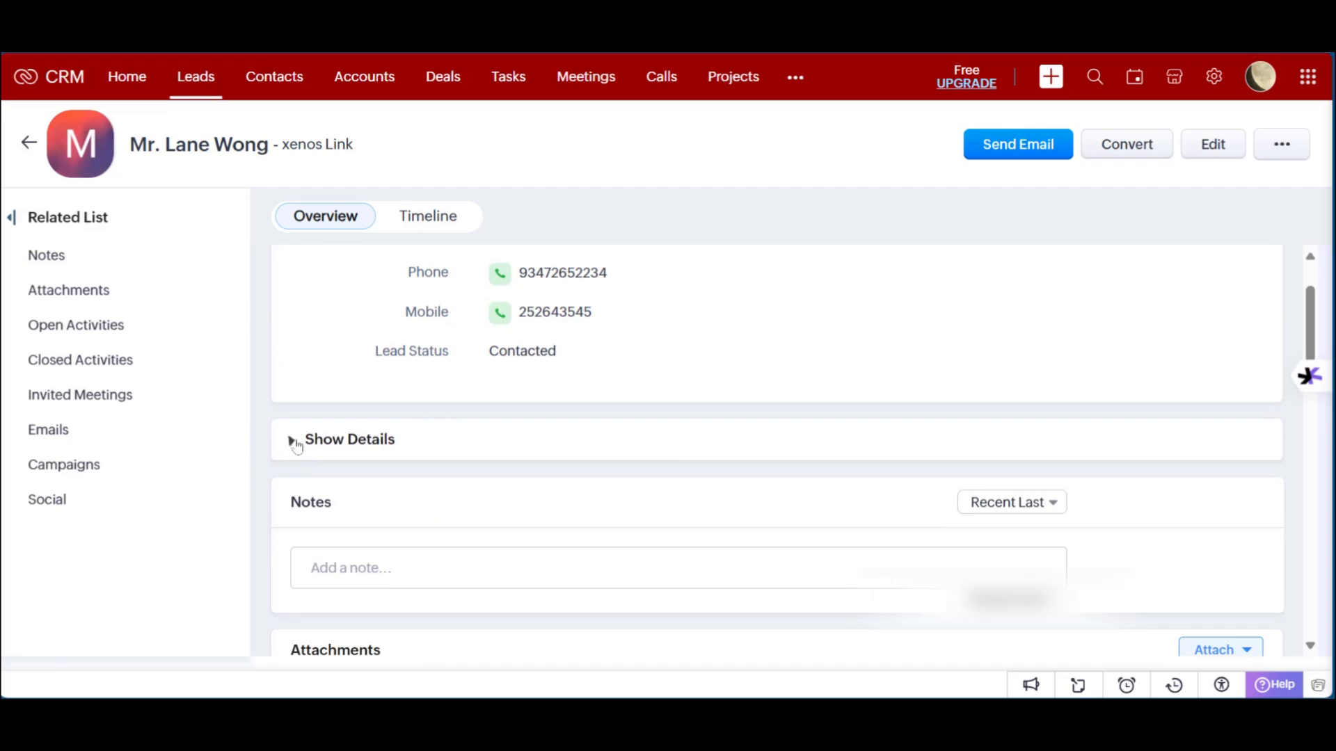
{"action": "left_click", "coordinate": [293, 441]}
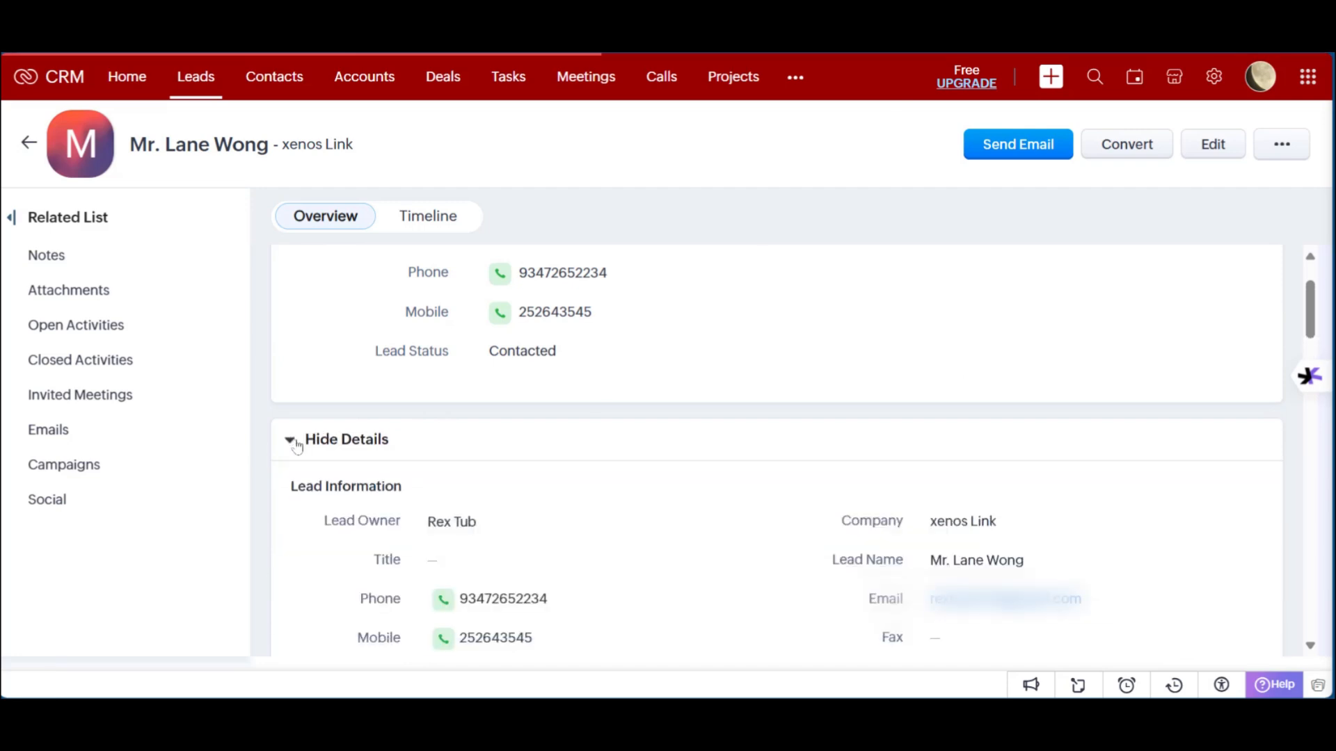
{"action": "left_click", "coordinate": [416, 228]}
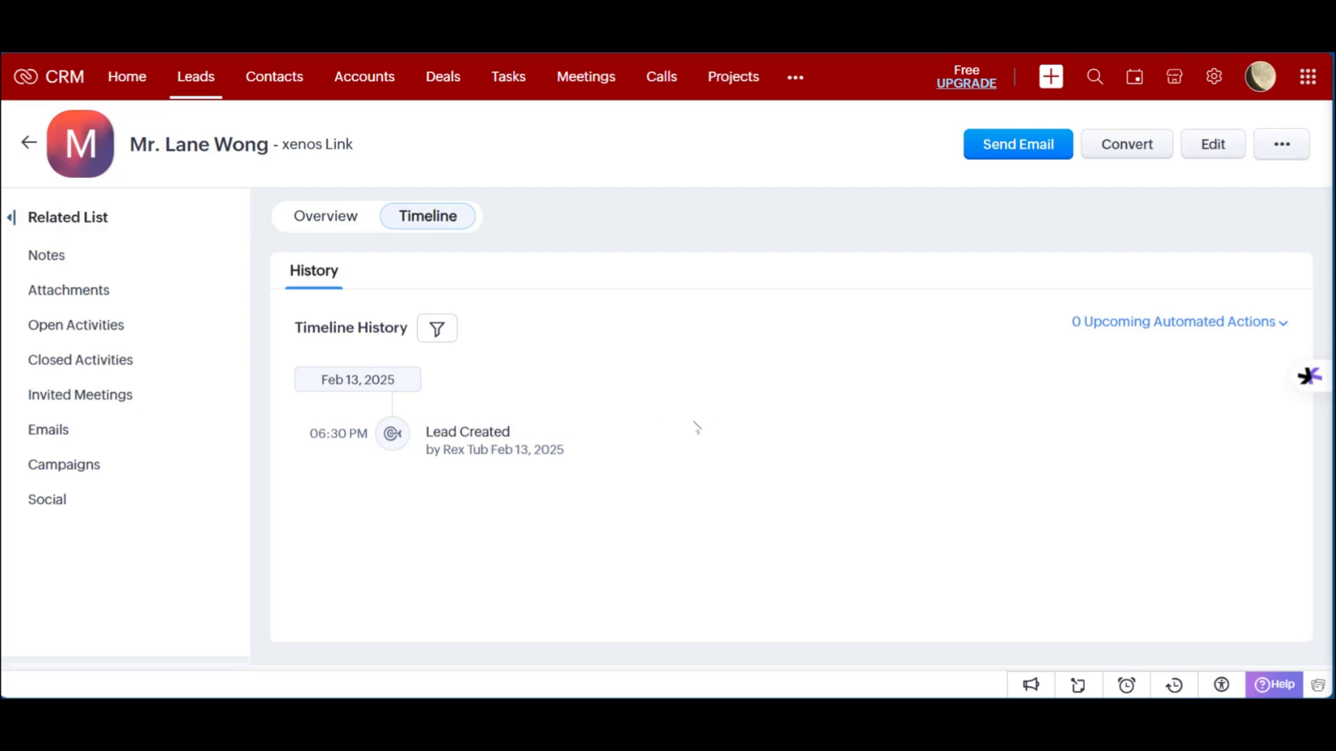
{"action": "mouse_move", "coordinate": [500, 485]}
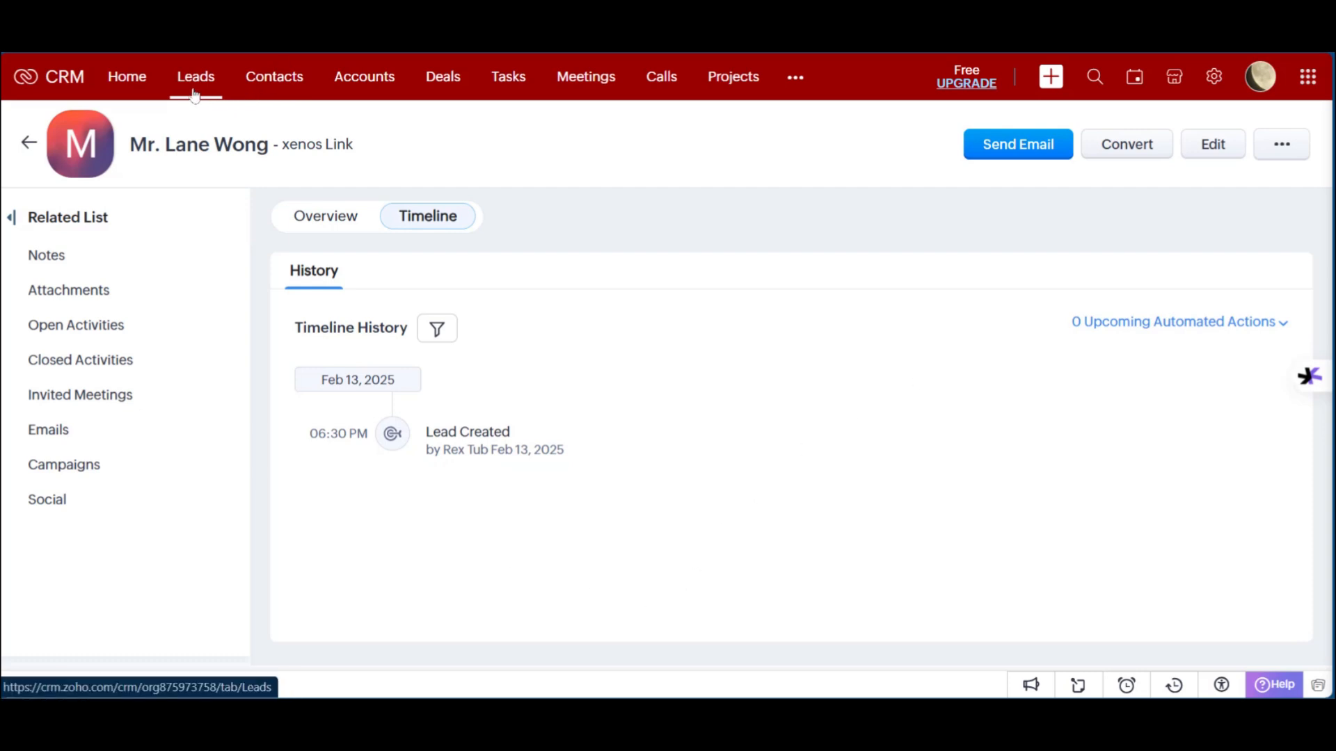
Step: Browse the Contacts and Accounts lists, then open Deals in stage view
{"action": "left_click", "coordinate": [279, 75]}
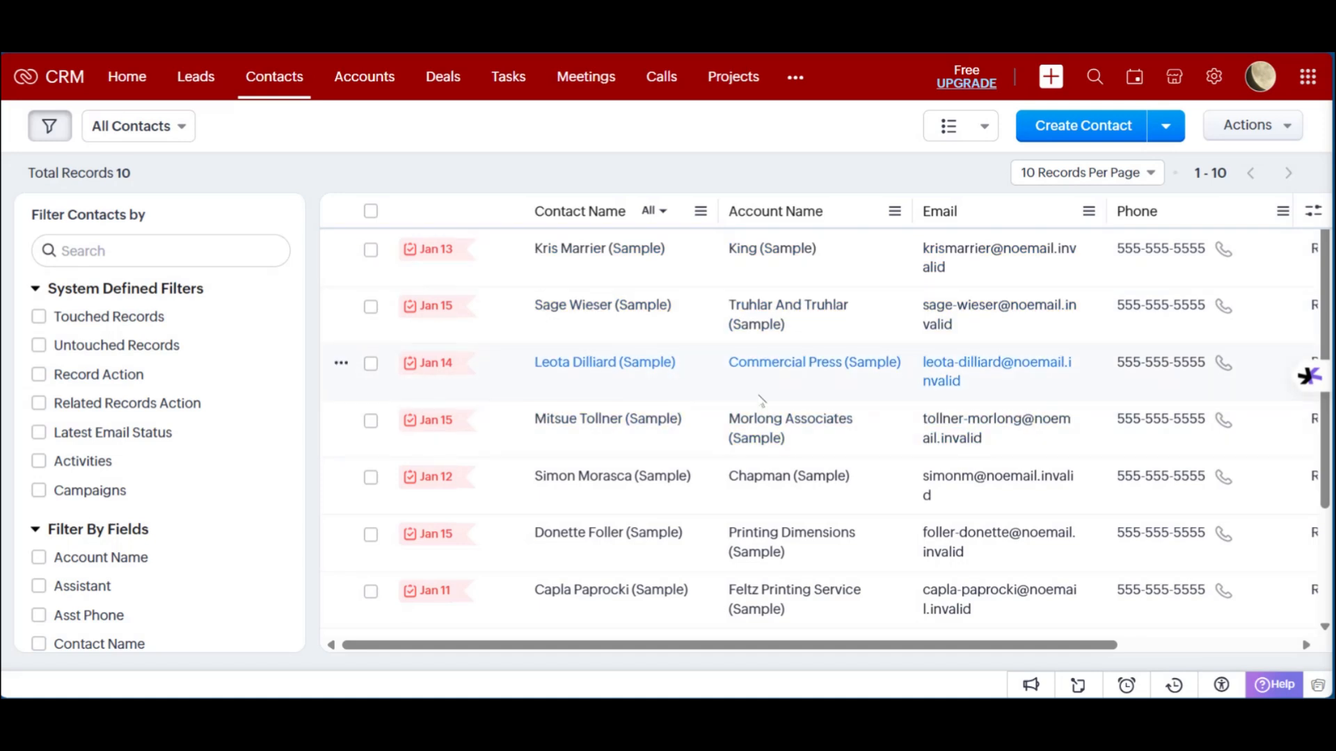
{"action": "scroll", "coordinate": [760, 400], "scroll_direction": "down", "scroll_amount": 3}
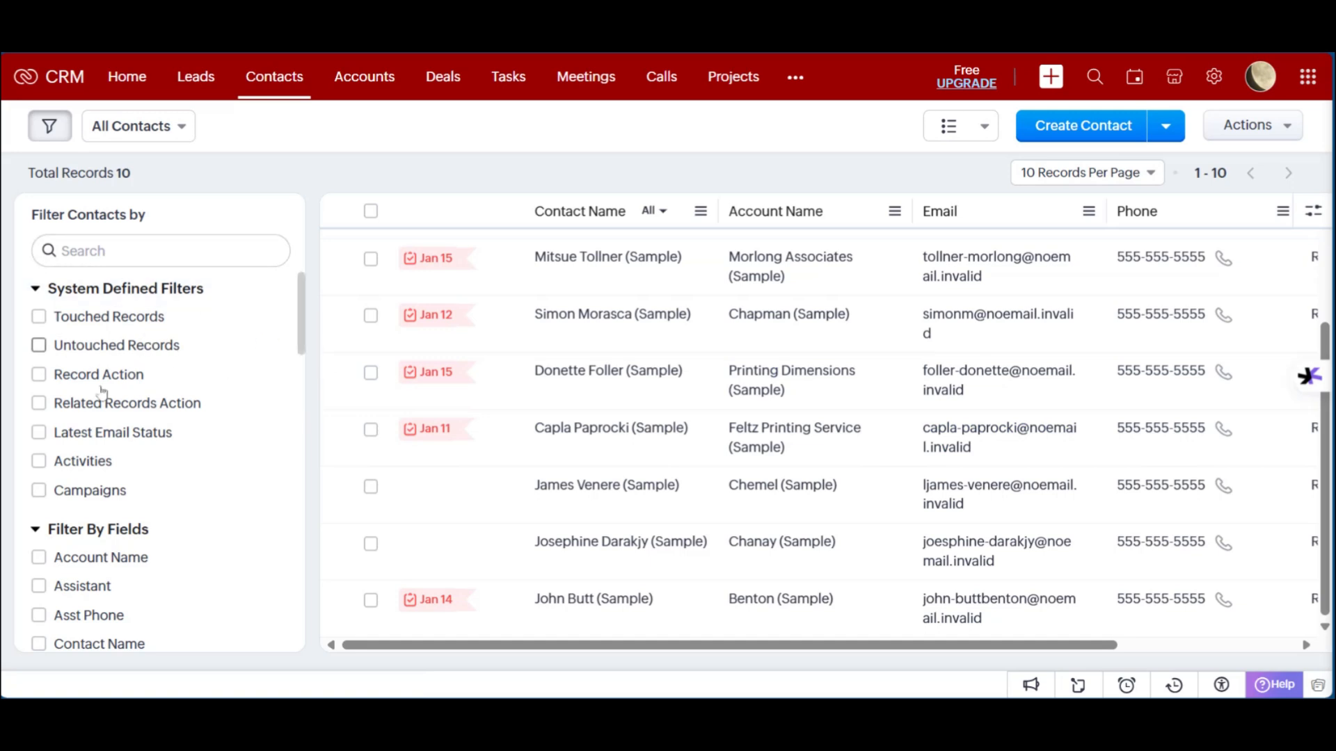
{"action": "scroll", "coordinate": [83, 352], "scroll_direction": "down", "scroll_amount": 8}
{"action": "scroll", "coordinate": [83, 351], "scroll_direction": "up", "scroll_amount": 6}
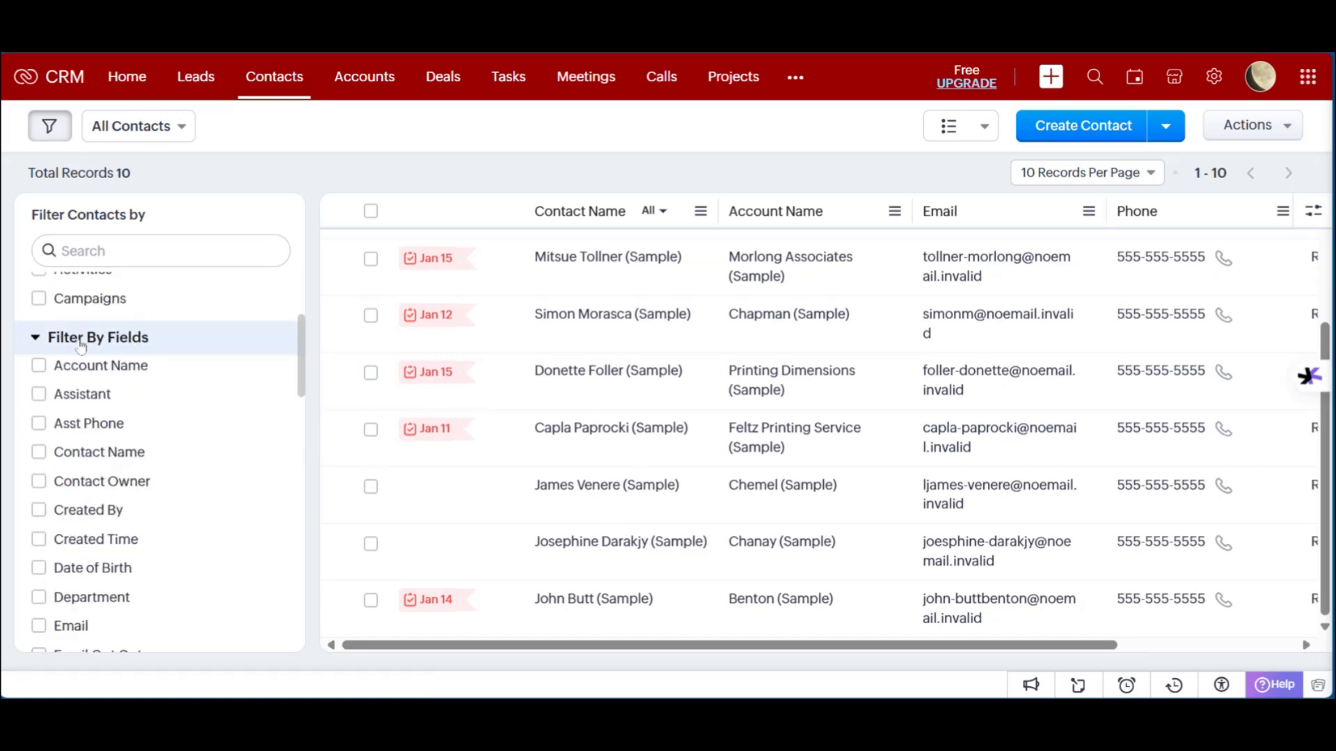
{"action": "scroll", "coordinate": [97, 317], "scroll_direction": "up", "scroll_amount": 3}
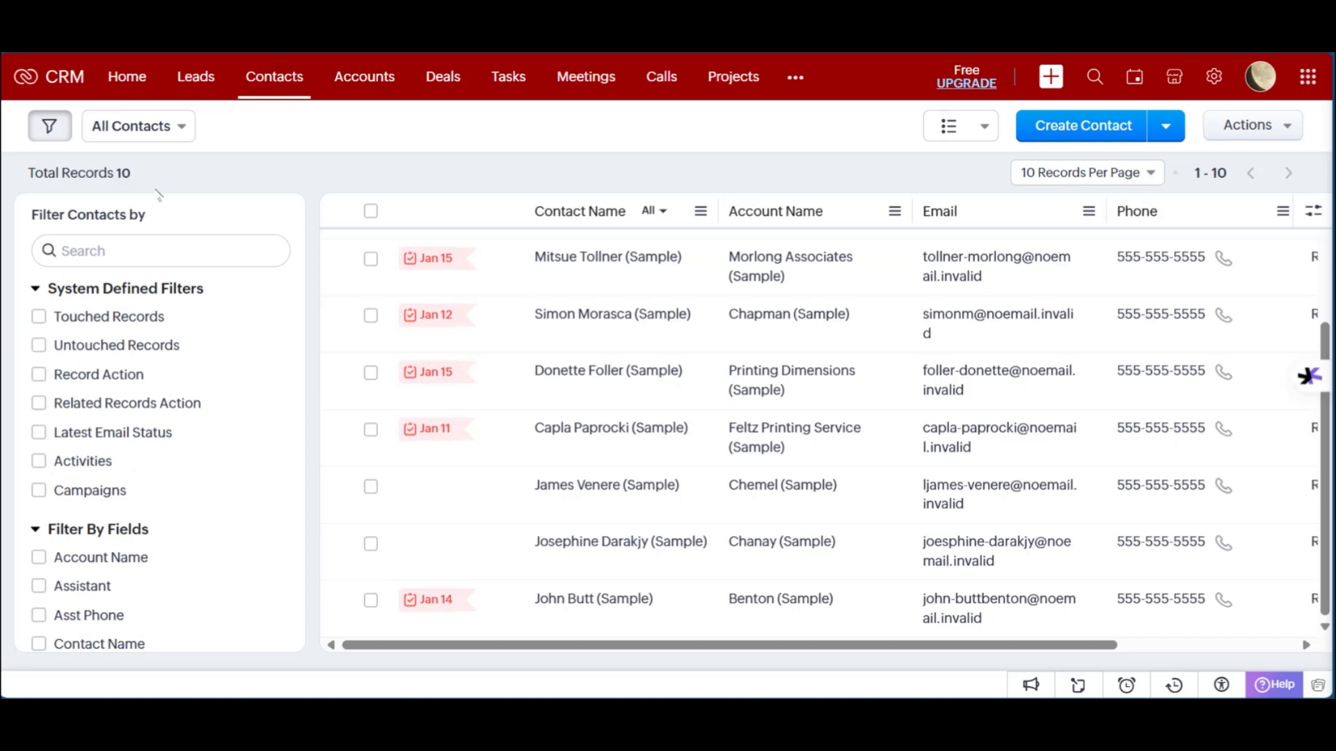
{"action": "left_click", "coordinate": [364, 77]}
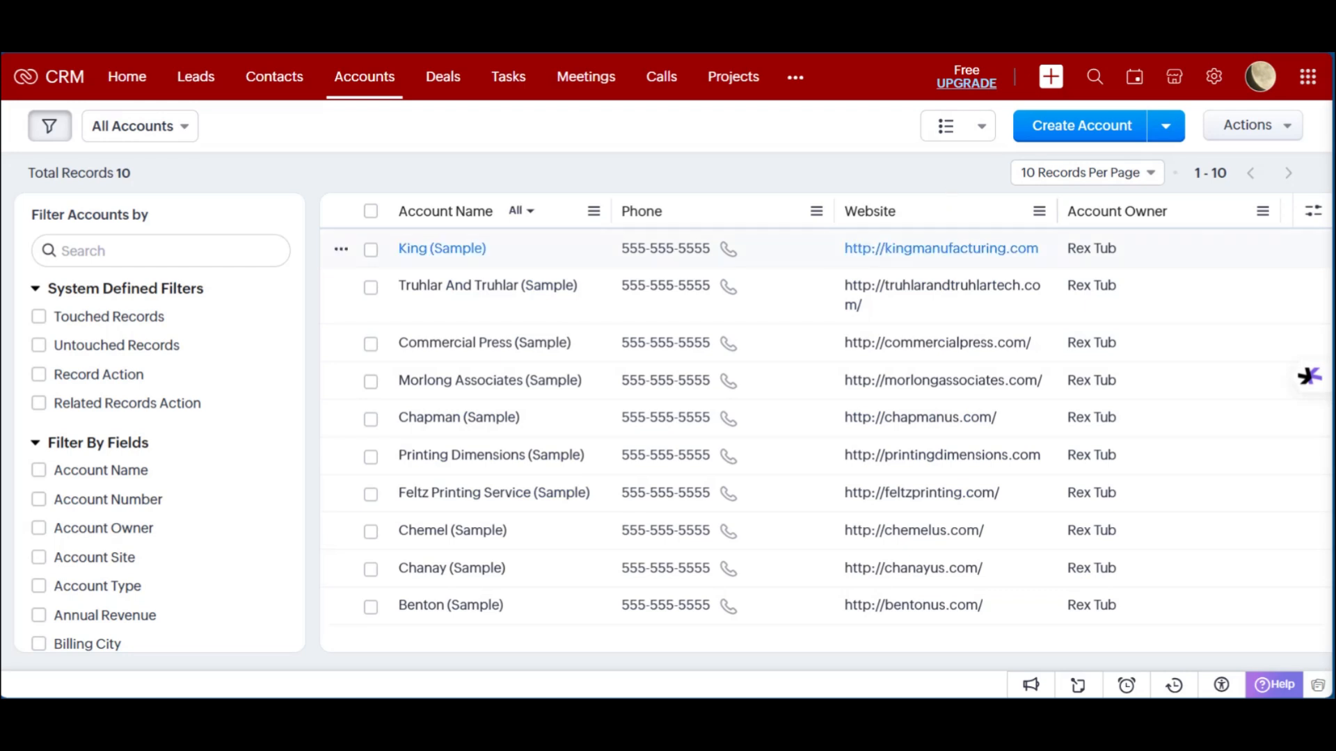
{"action": "left_click", "coordinate": [450, 91]}
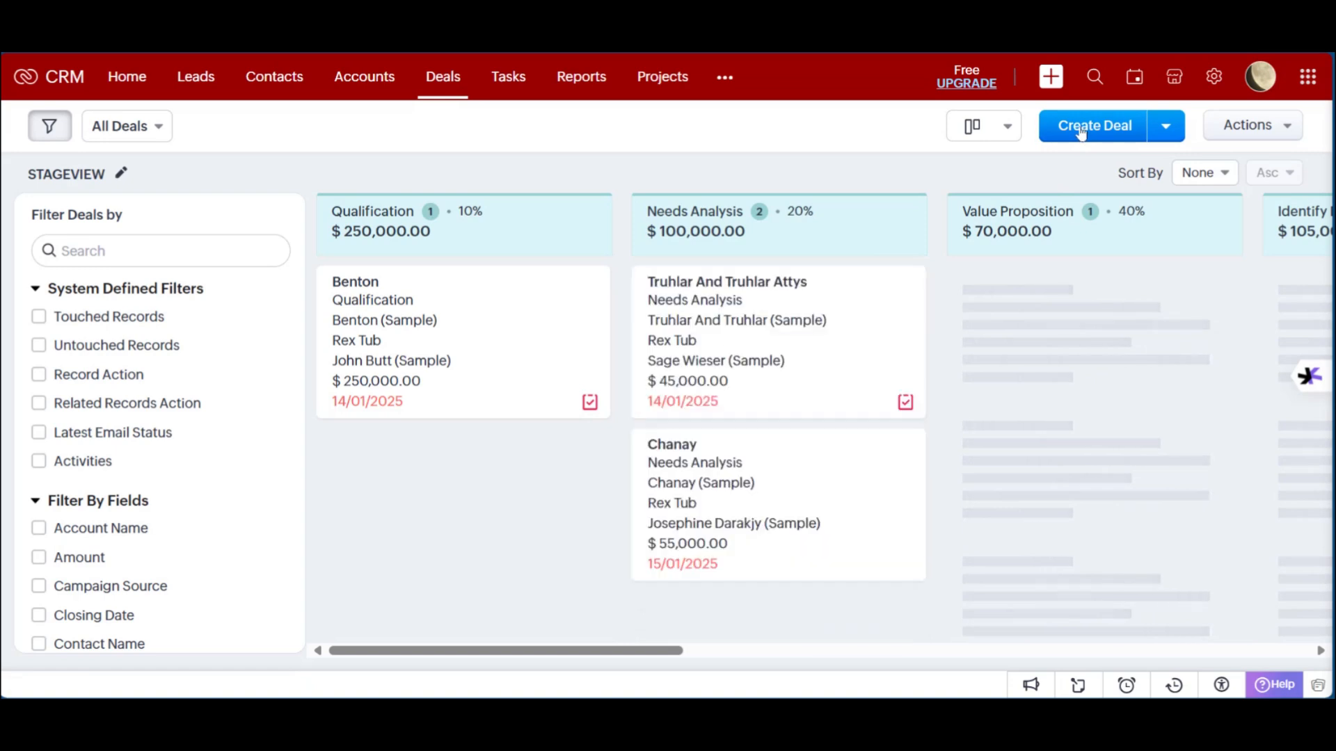
{"action": "left_click", "coordinate": [1081, 130]}
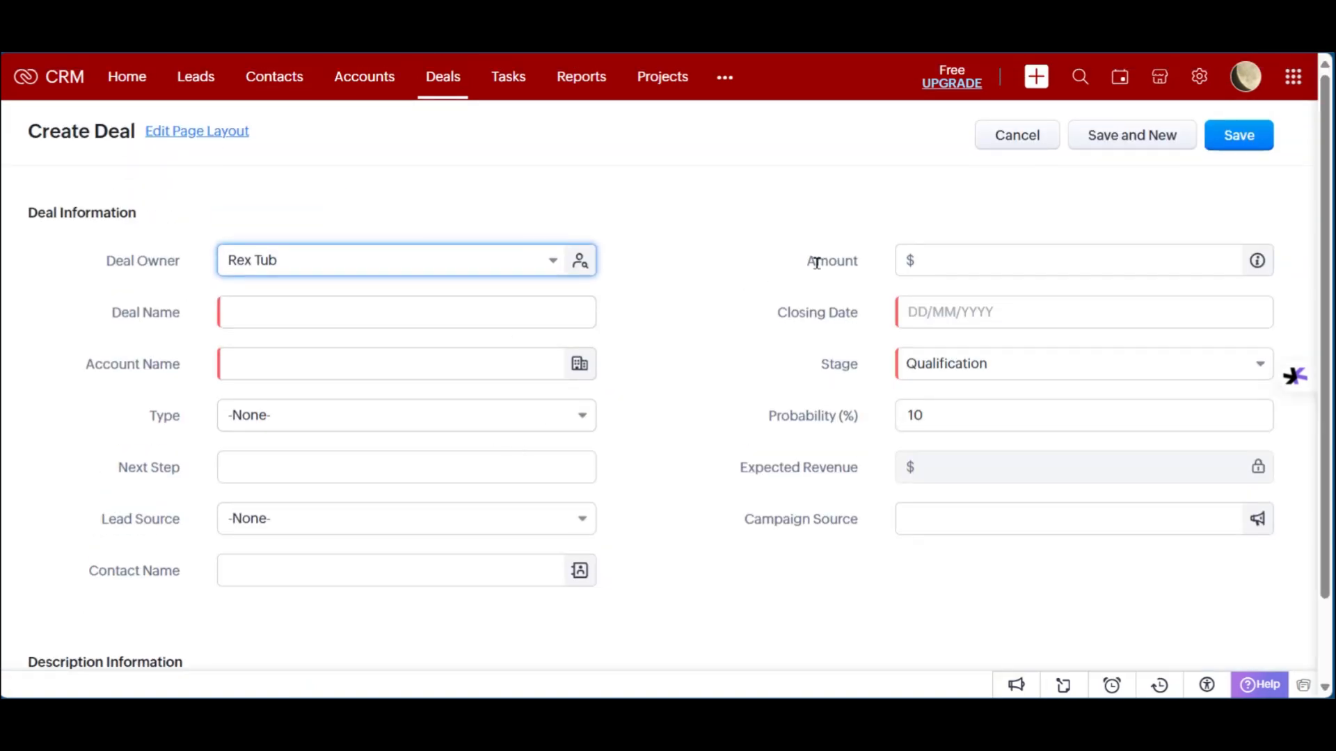
{"action": "scroll", "coordinate": [810, 409], "scroll_direction": "down", "scroll_amount": 3}
{"action": "scroll", "coordinate": [810, 410], "scroll_direction": "up", "scroll_amount": 3}
{"action": "left_click", "coordinate": [1017, 145]}
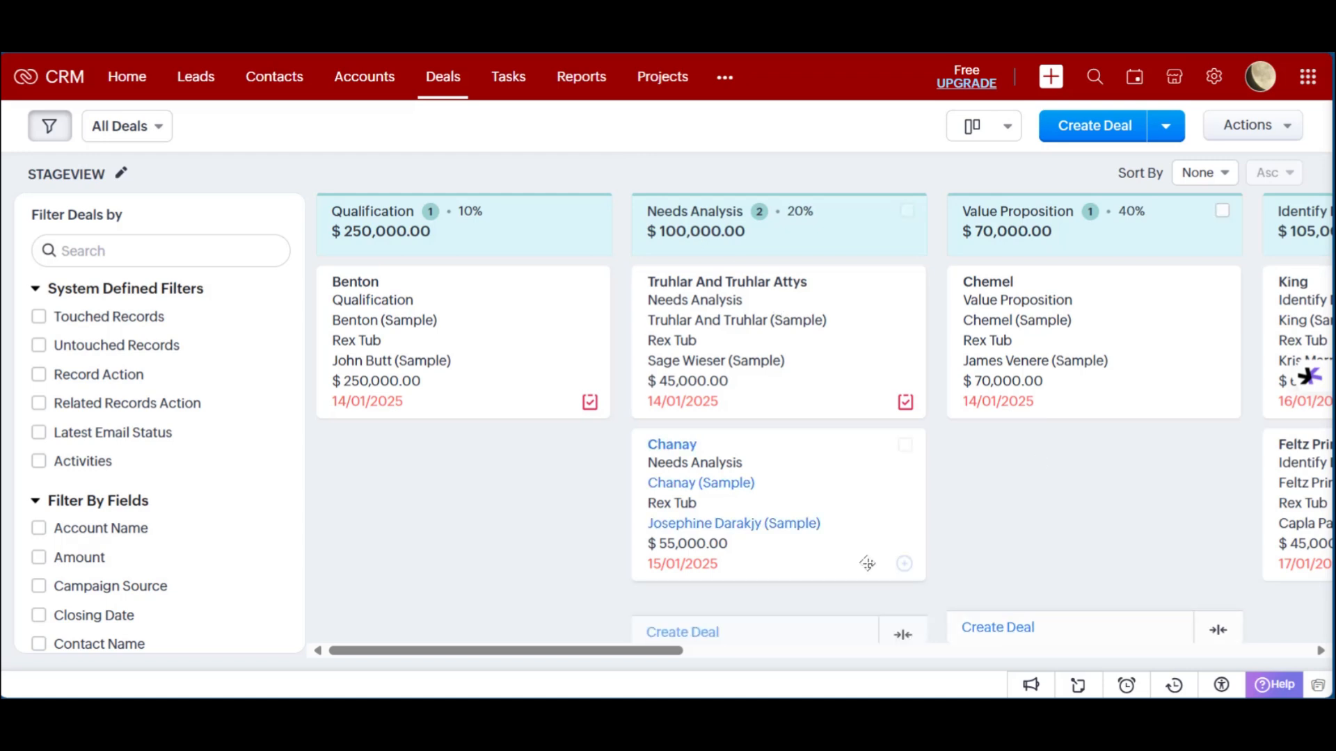
{"action": "left_click_drag", "start_coordinate": [685, 651], "coordinate": [959, 652]}
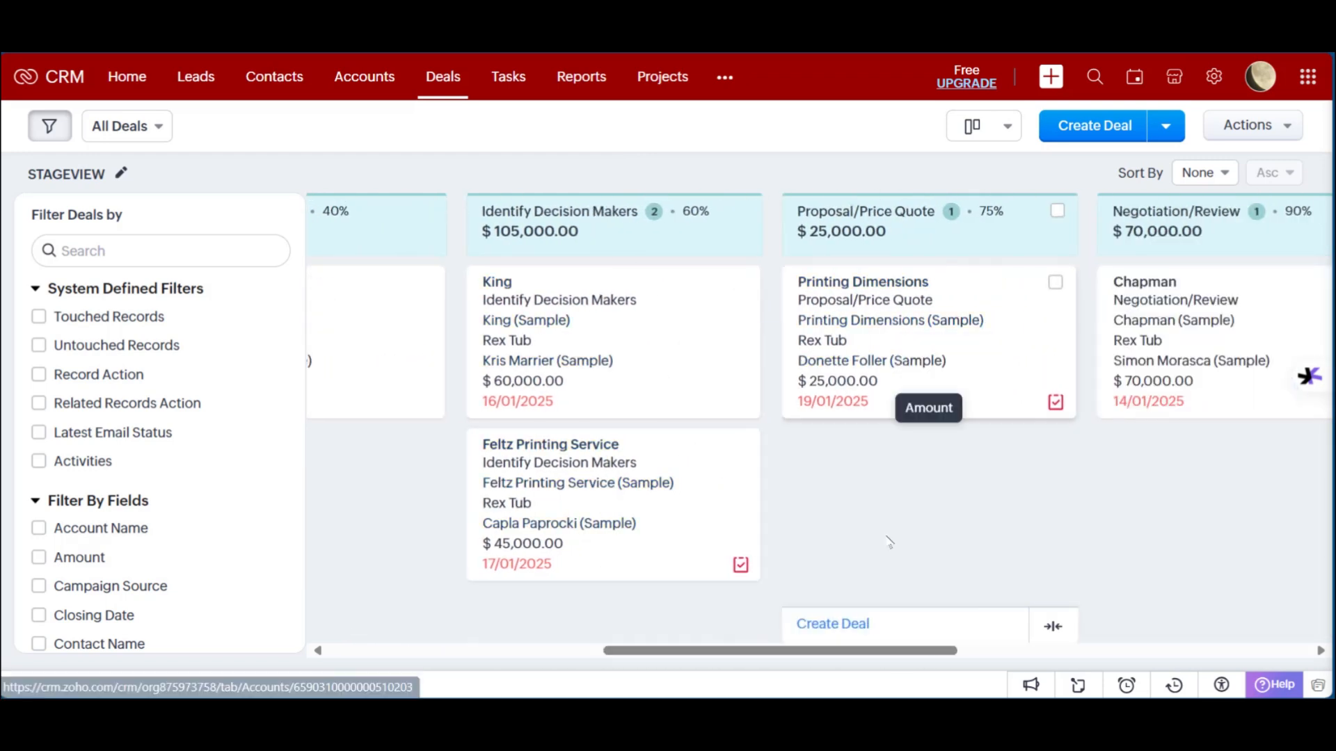
{"action": "left_click_drag", "start_coordinate": [842, 651], "coordinate": [556, 651]}
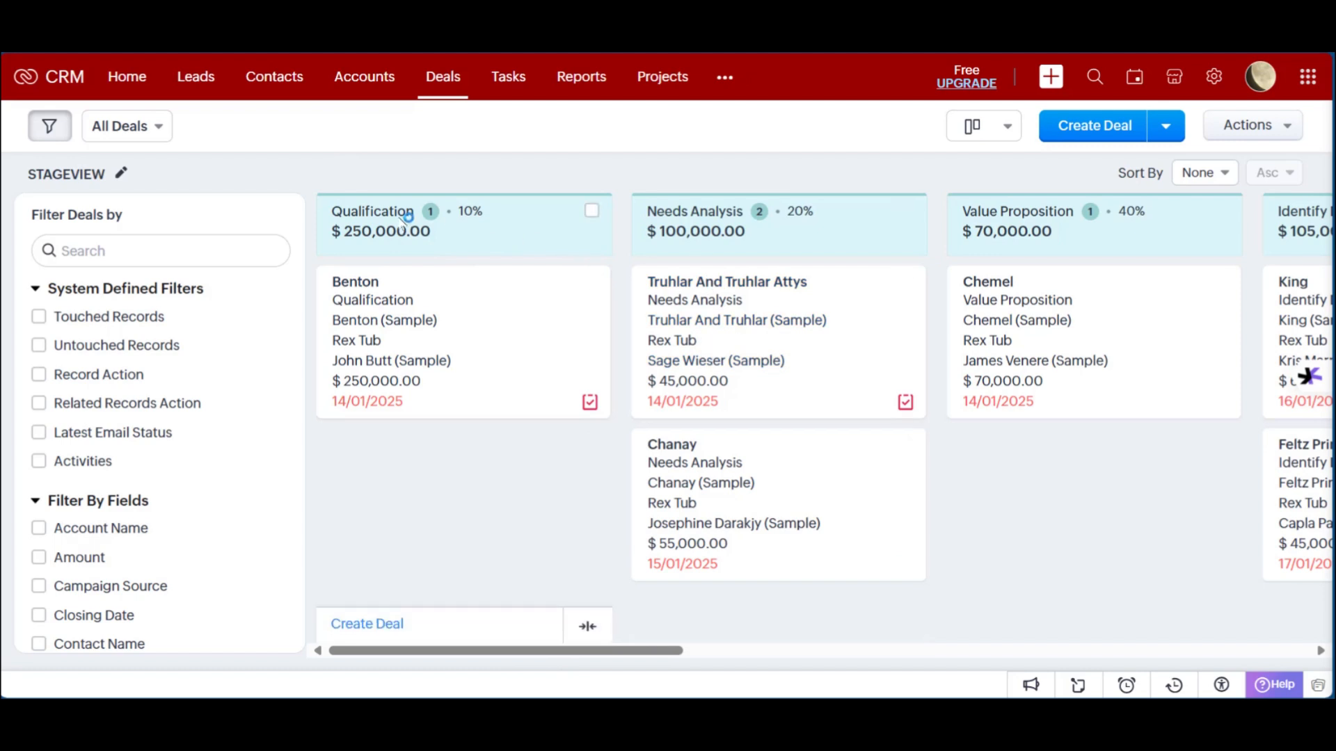
{"action": "mouse_move", "coordinate": [540, 657]}
{"action": "left_mouse_down"}
{"action": "mouse_move", "coordinate": [761, 639]}
{"action": "mouse_move", "coordinate": [519, 656]}
{"action": "left_mouse_up"}
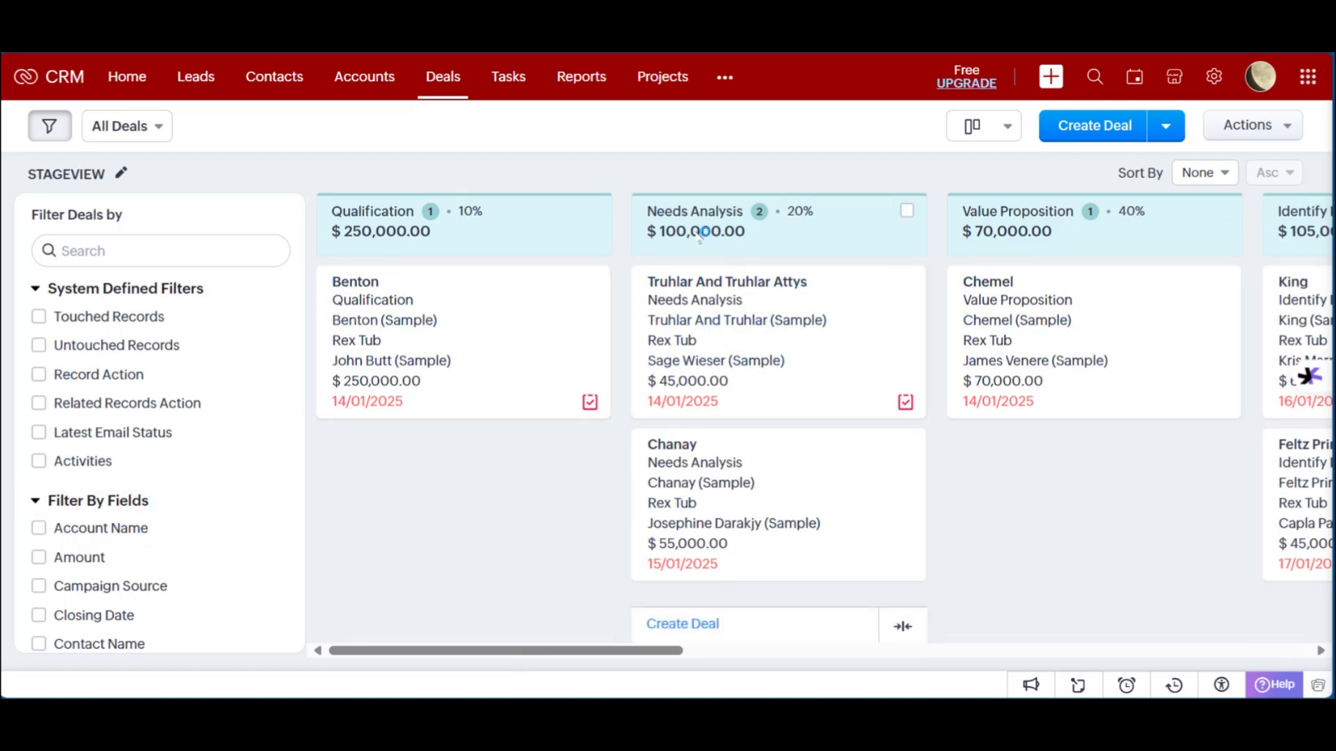
{"action": "left_click", "coordinate": [1263, 77]}
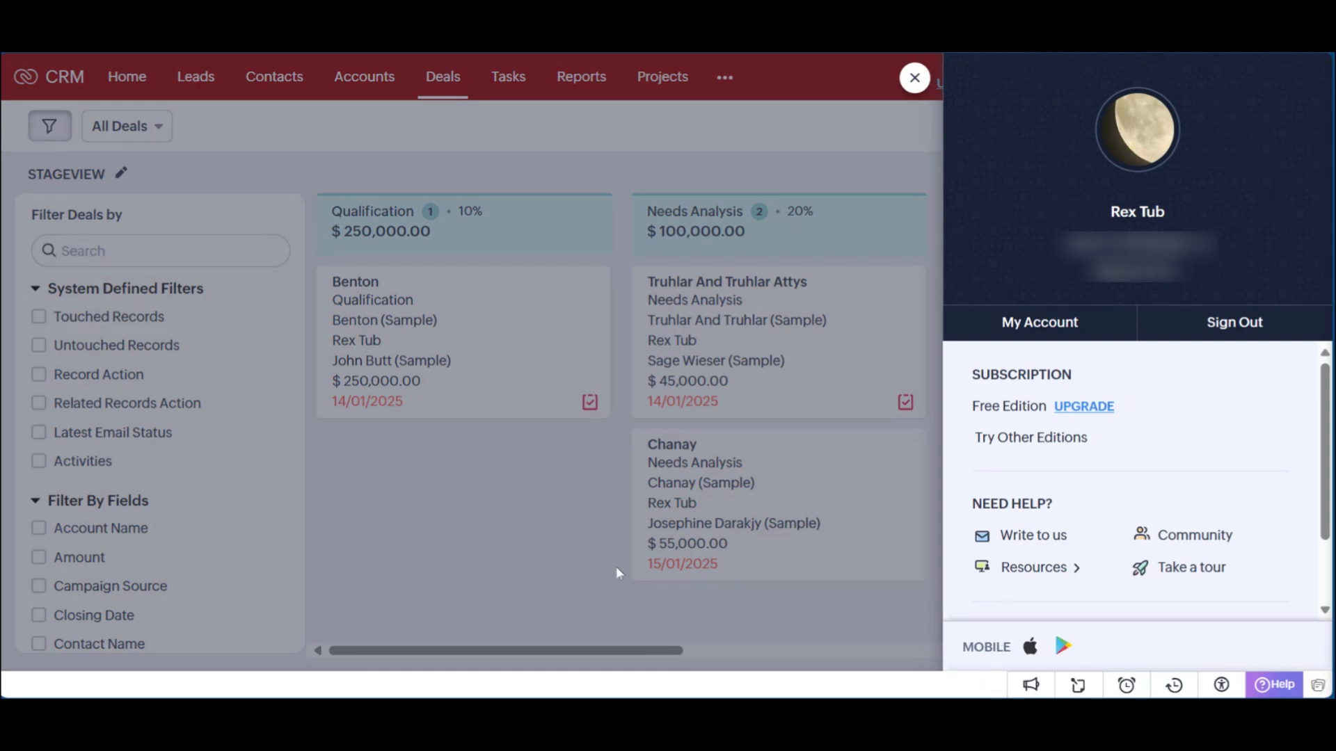
{"action": "left_click", "coordinate": [762, 625]}
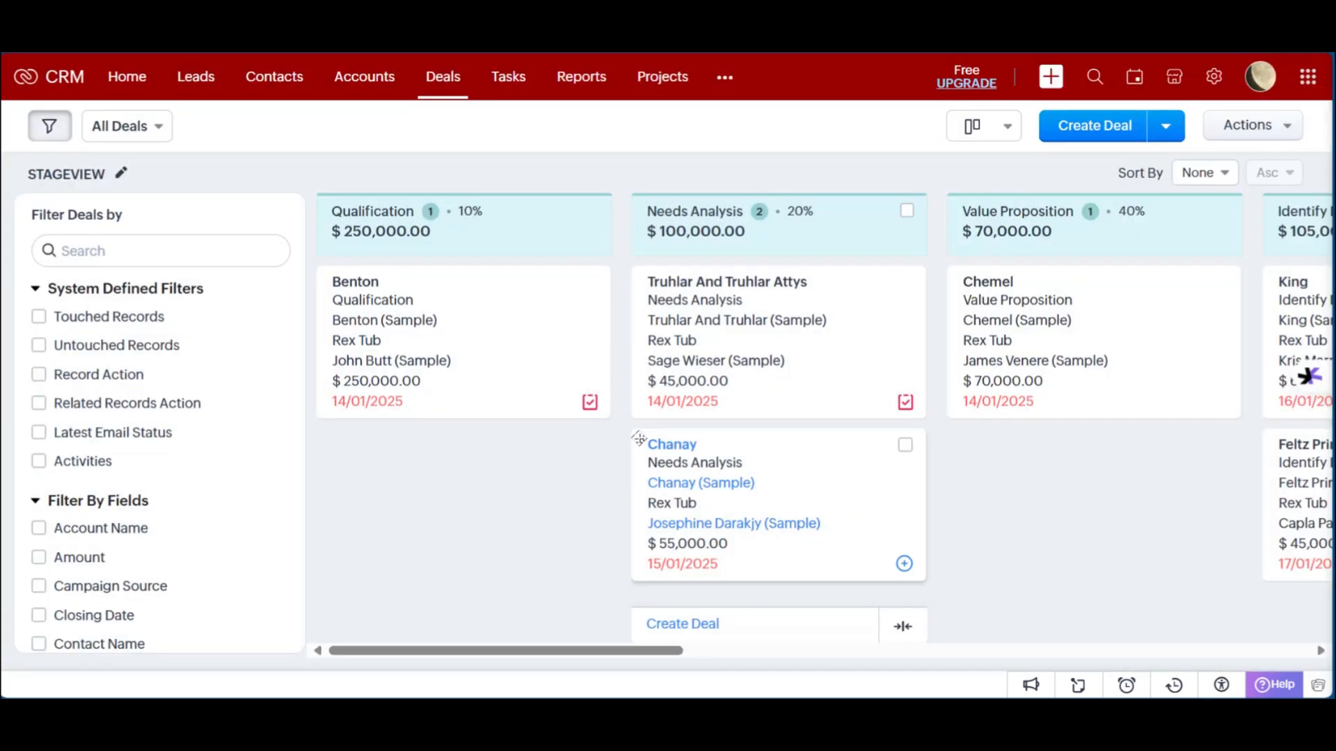